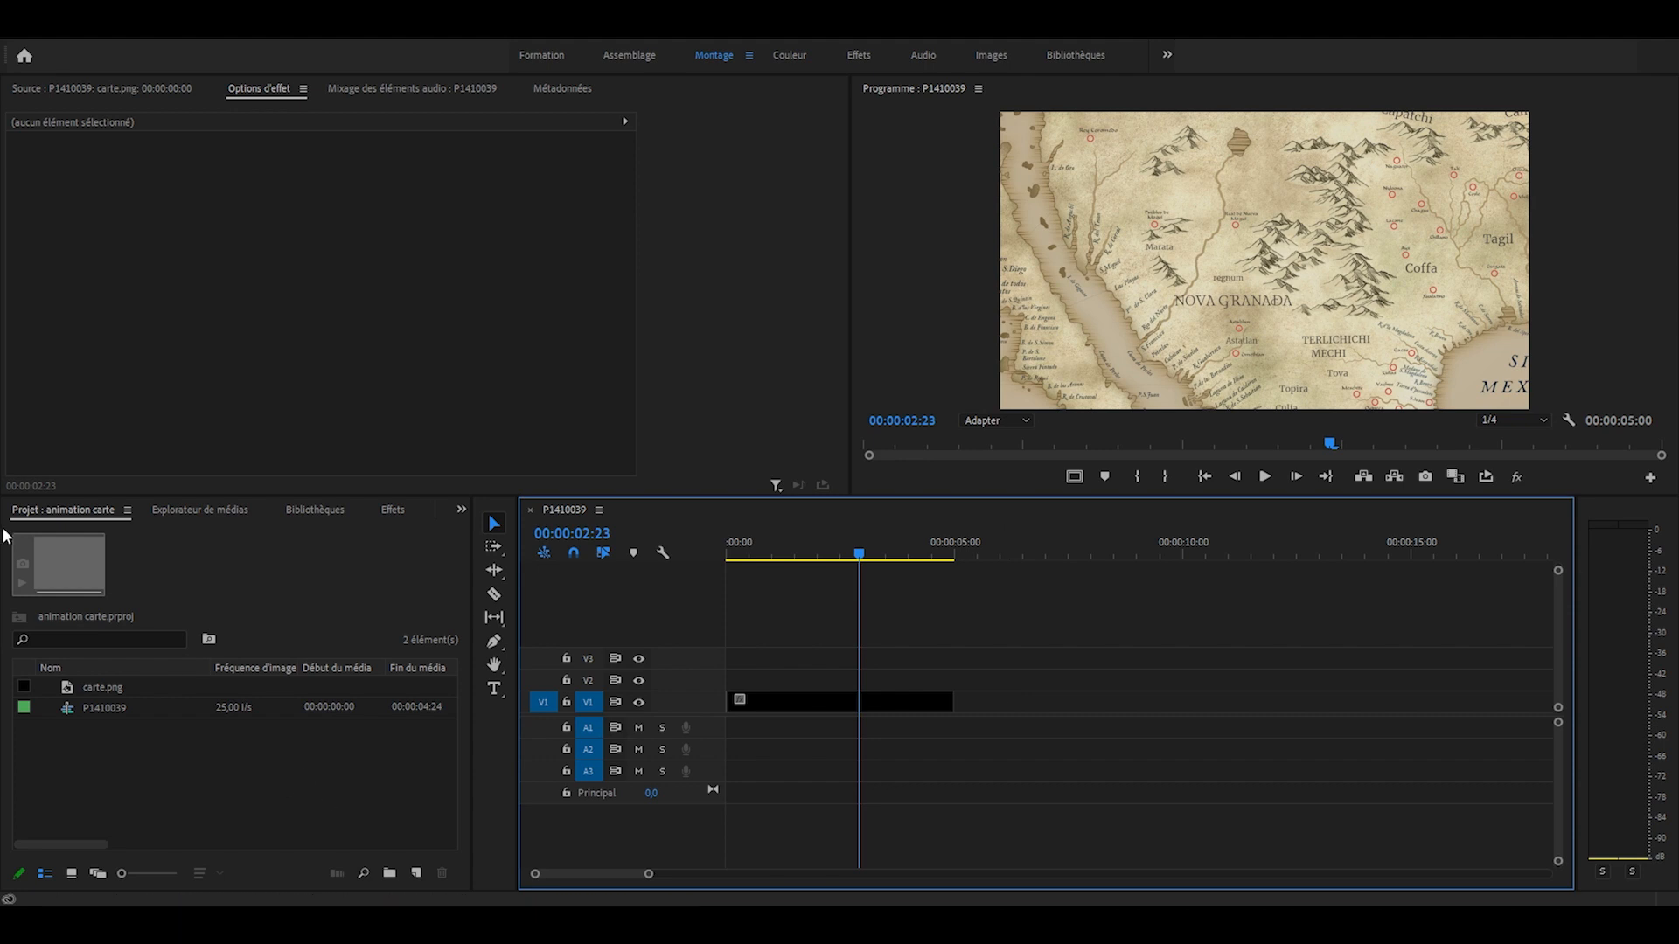
Step: Create a transparent video item with the default settings and place it on track V2, above the map clip at the sequence start
{"action": "left_click", "coordinate": [417, 873]}
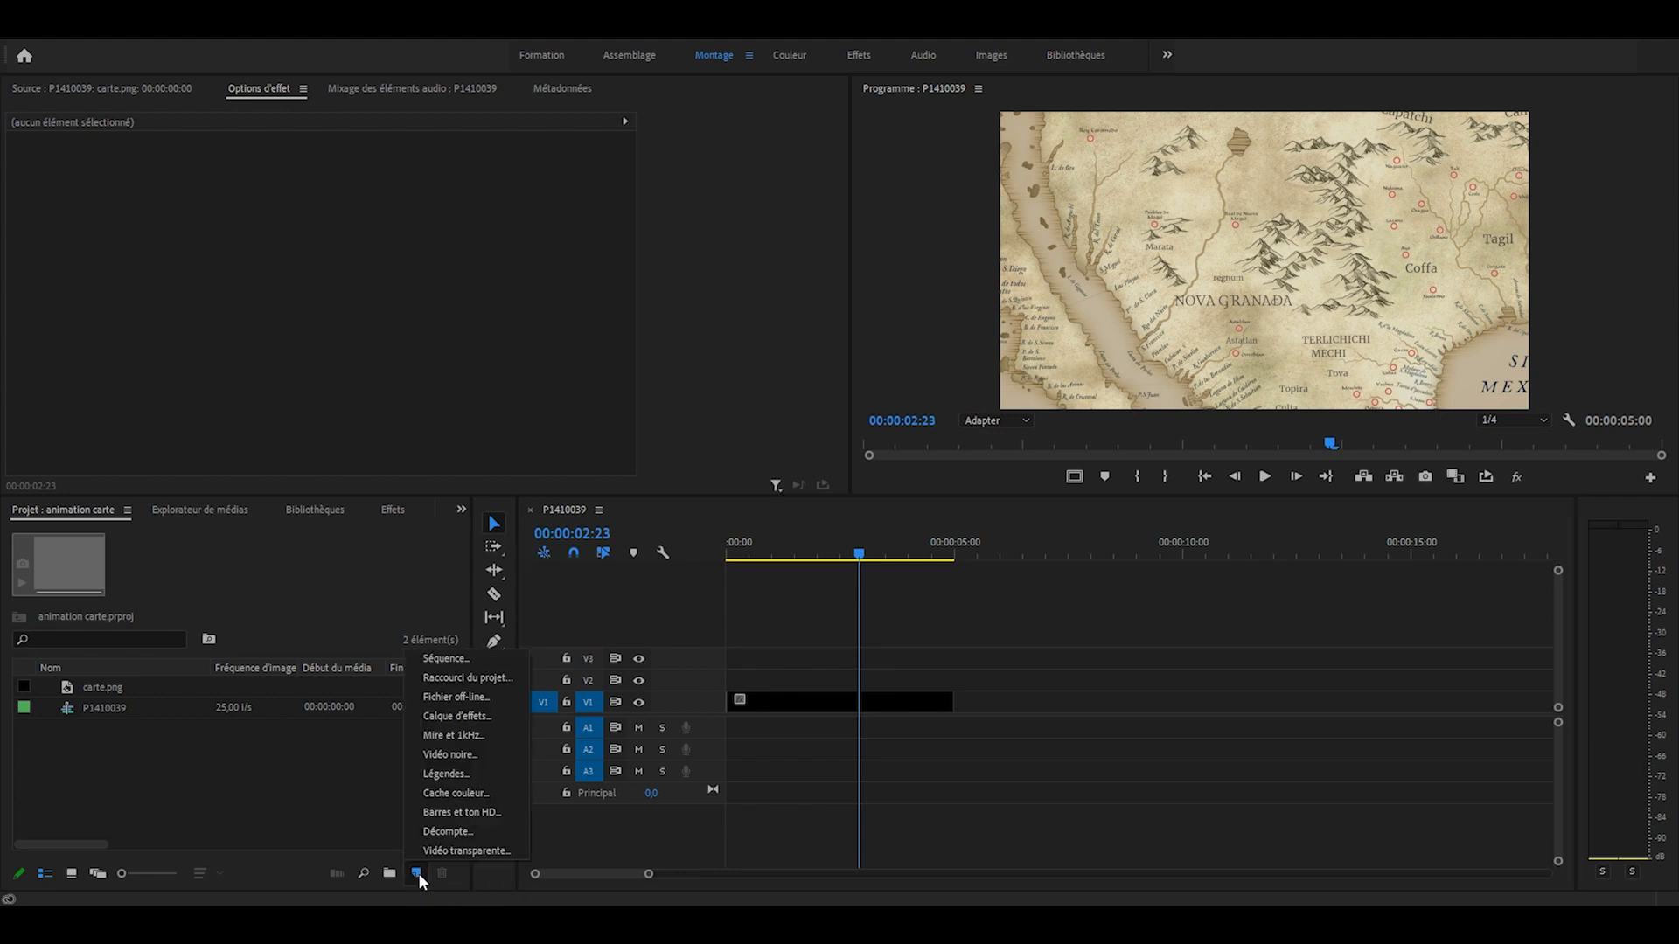
{"action": "left_click", "coordinate": [461, 853]}
{"action": "key", "text": "Return"}
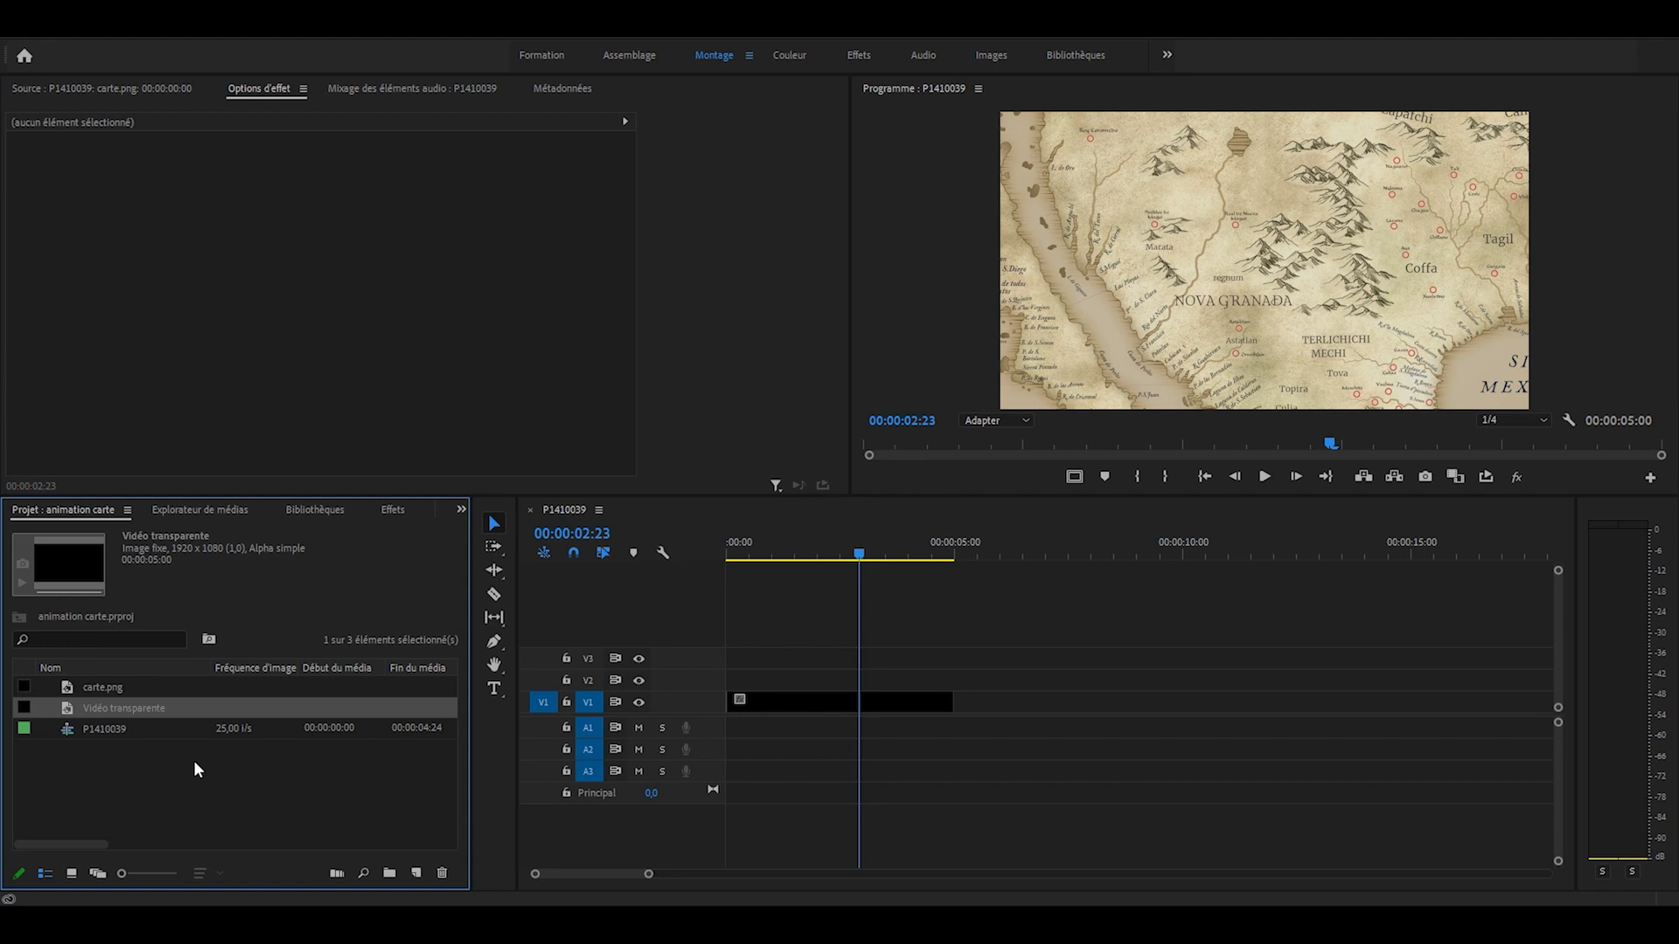
{"action": "left_click_drag", "start_coordinate": [74, 727], "coordinate": [743, 686]}
{"action": "left_click", "coordinate": [795, 682]}
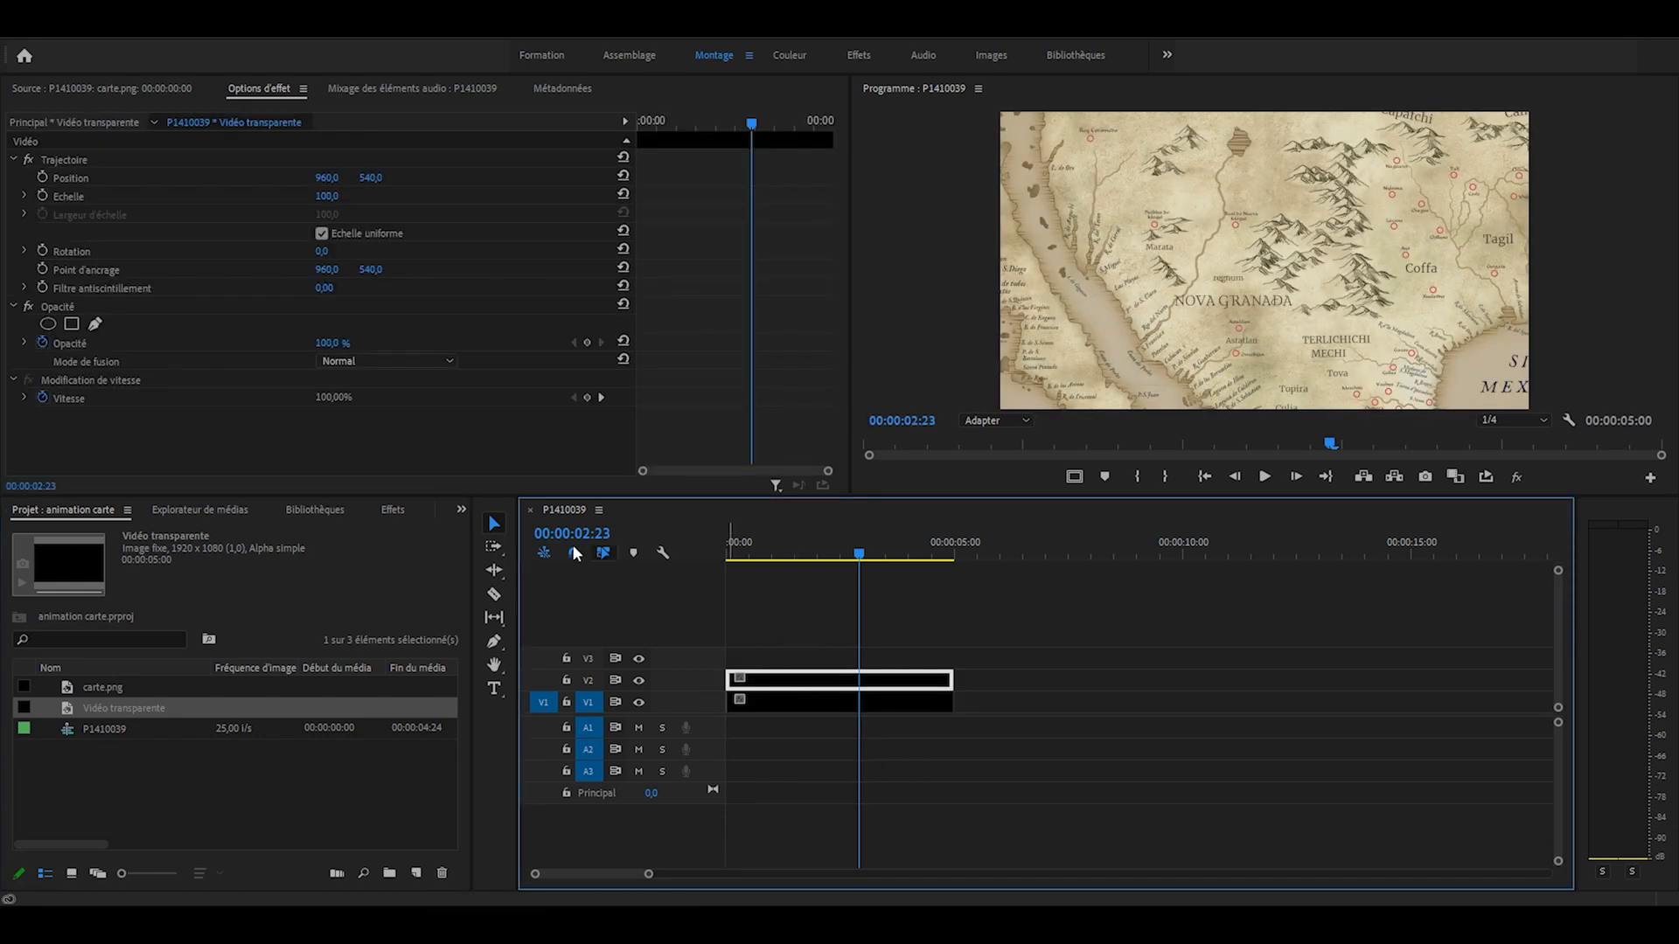
Step: Find the Tracé dynamique effect and apply it to the transparent video clip on V2
{"action": "left_click", "coordinate": [395, 507]}
{"action": "left_click", "coordinate": [180, 533]}
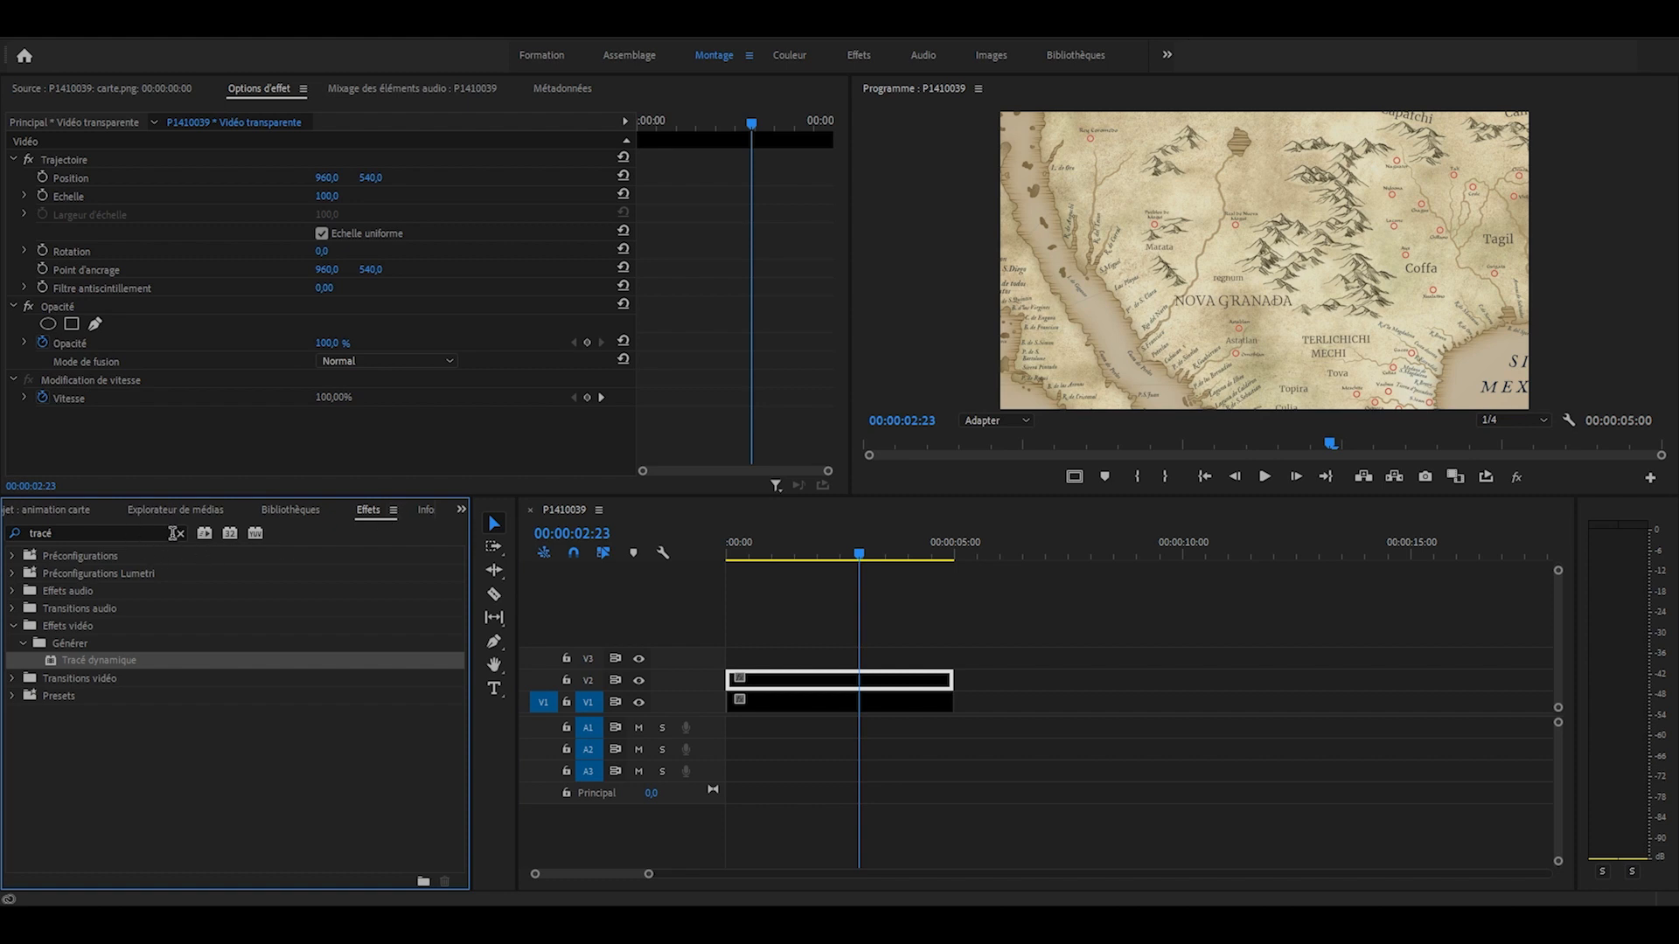
{"action": "left_click", "coordinate": [800, 660]}
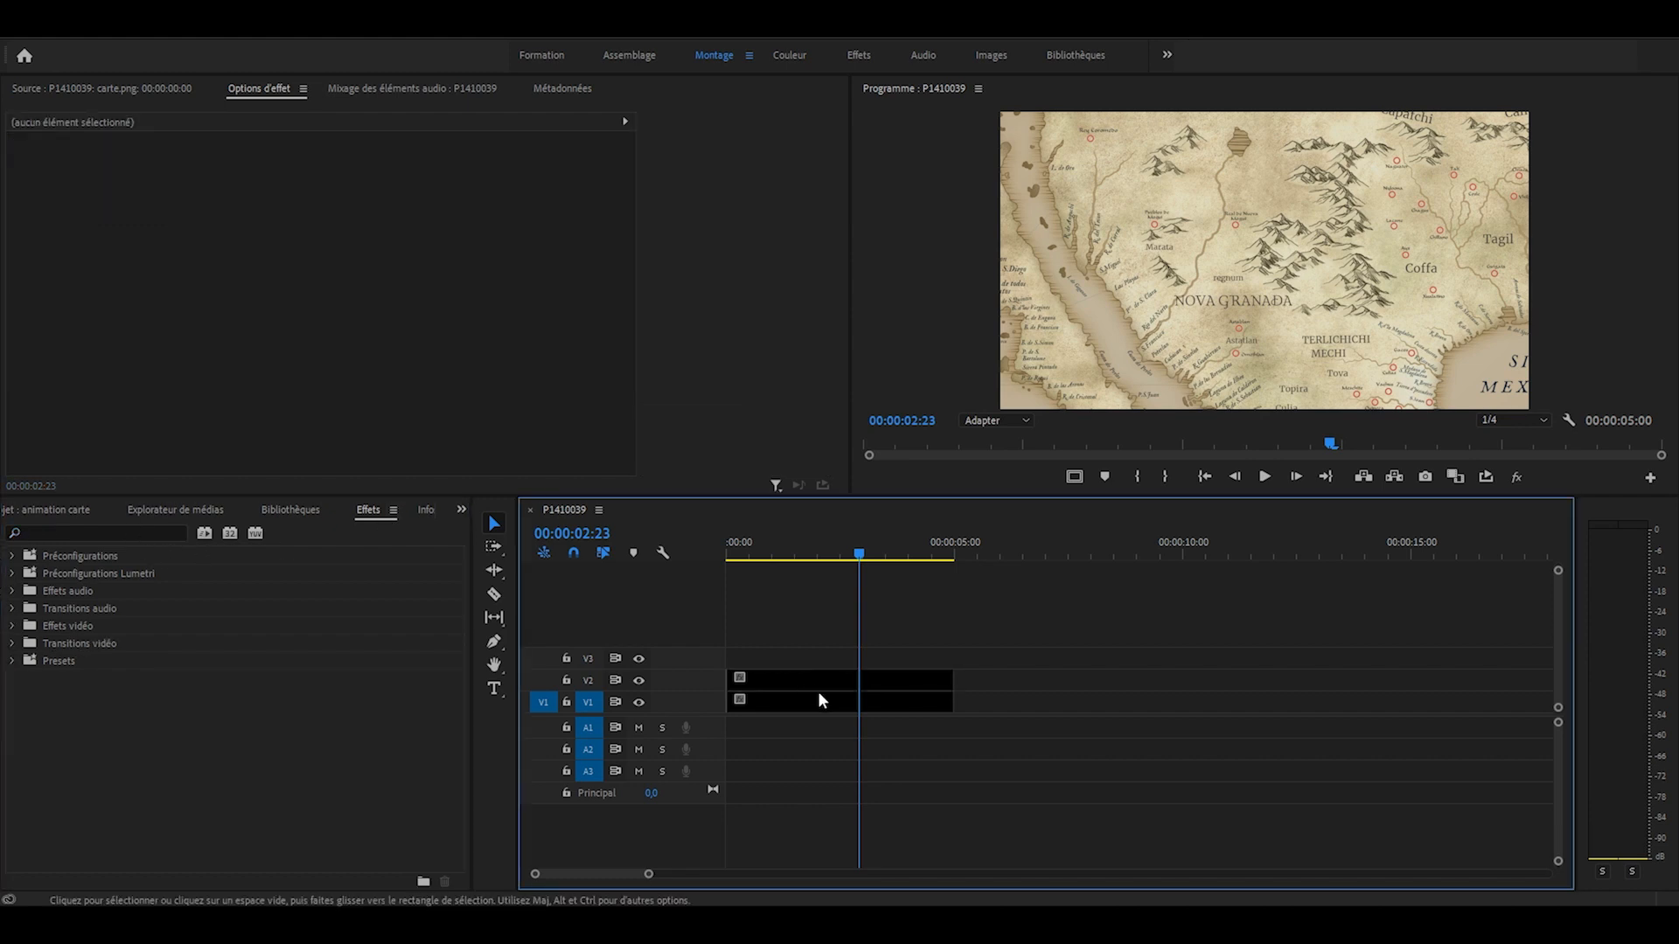
{"action": "left_click", "coordinate": [141, 535]}
{"action": "type", "text": "tracé"}
{"action": "left_click_drag", "start_coordinate": [99, 660], "coordinate": [805, 680]}
{"action": "scroll", "coordinate": [50, 280], "scroll_direction": "down", "scroll_amount": 5}
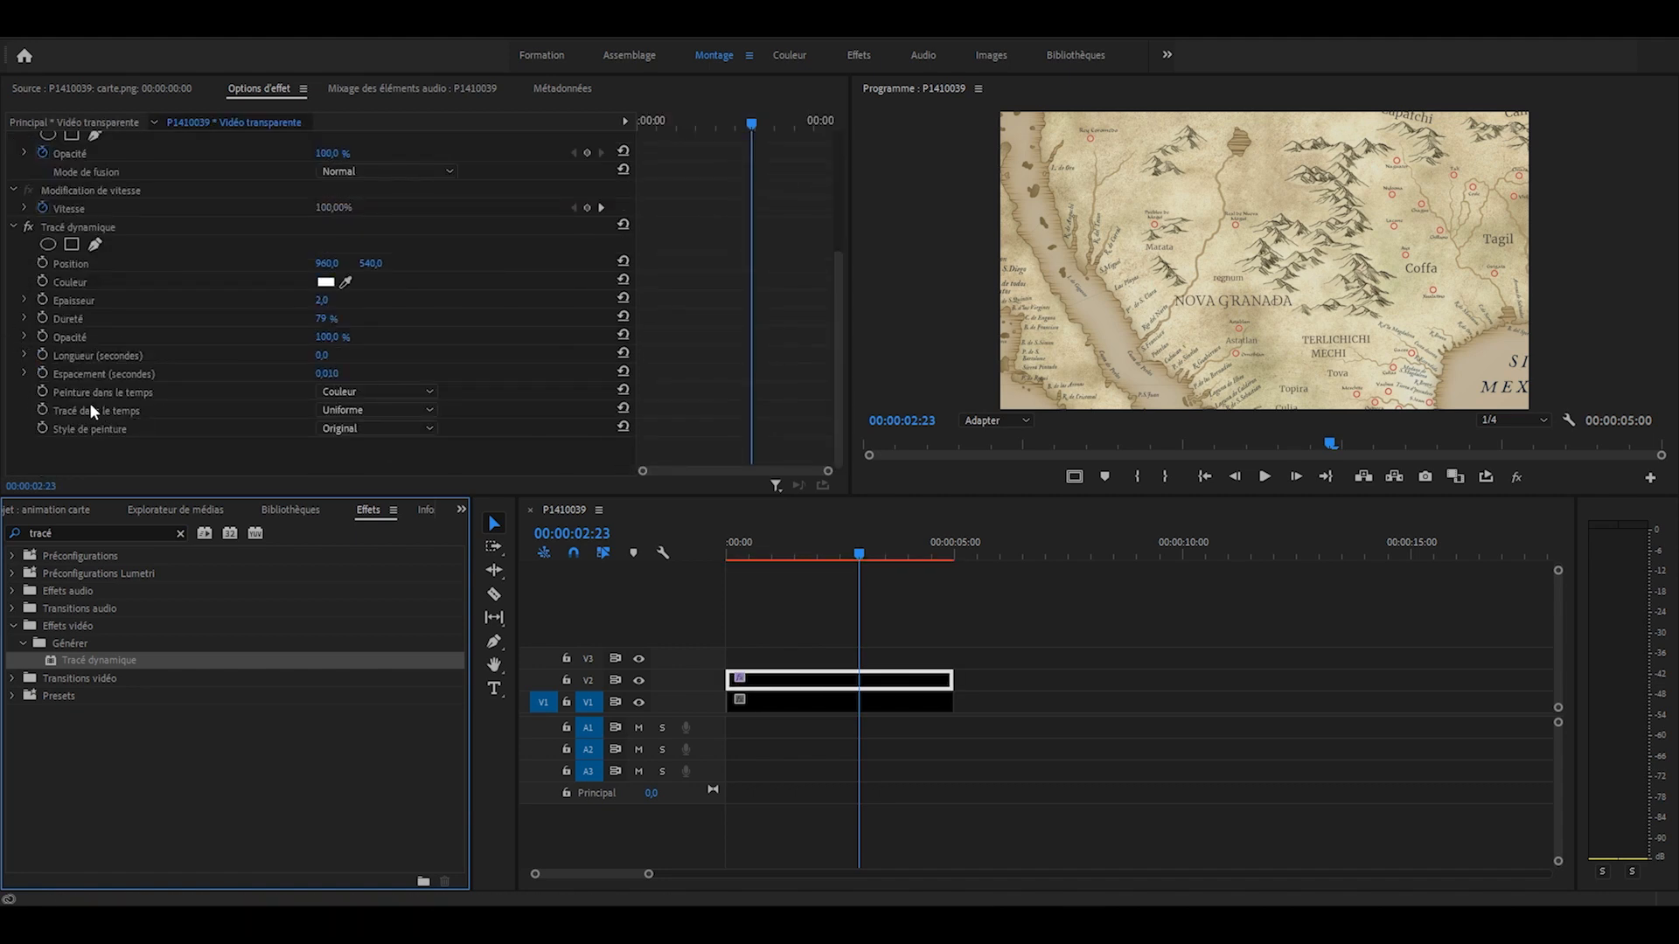
Step: Place the Tracé dynamique point on the Rey Coromedo town, about 327, 98, and keyframe its Position at 00:00:00:00
{"action": "left_click", "coordinate": [79, 260]}
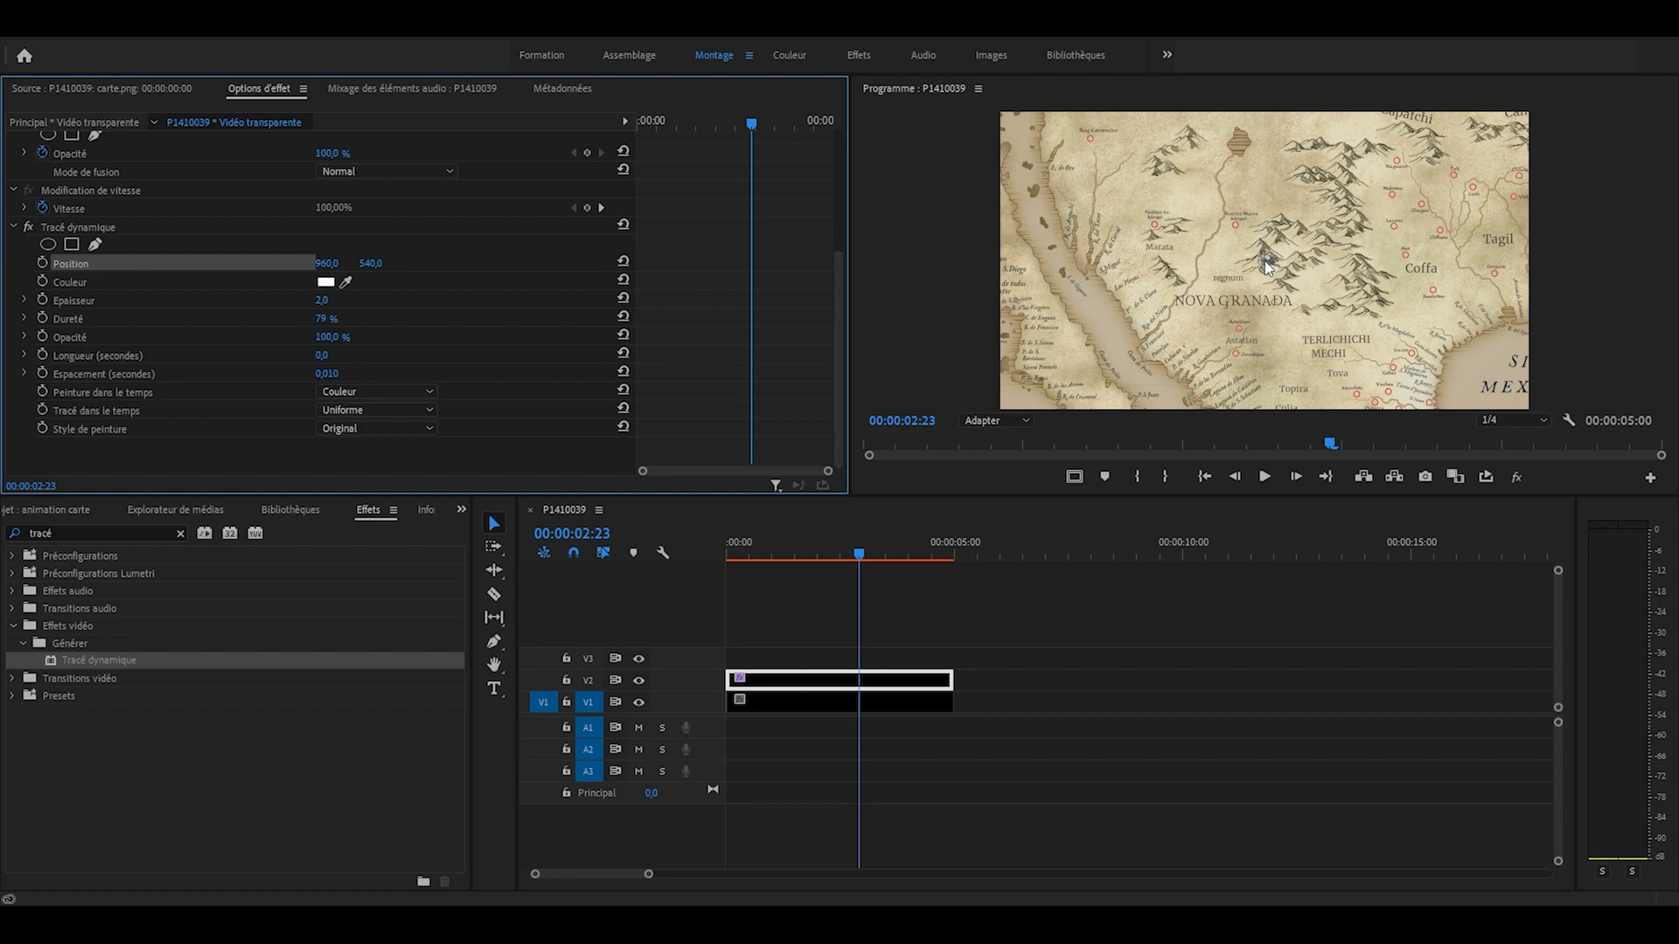
{"action": "left_click_drag", "start_coordinate": [1265, 265], "coordinate": [1091, 139]}
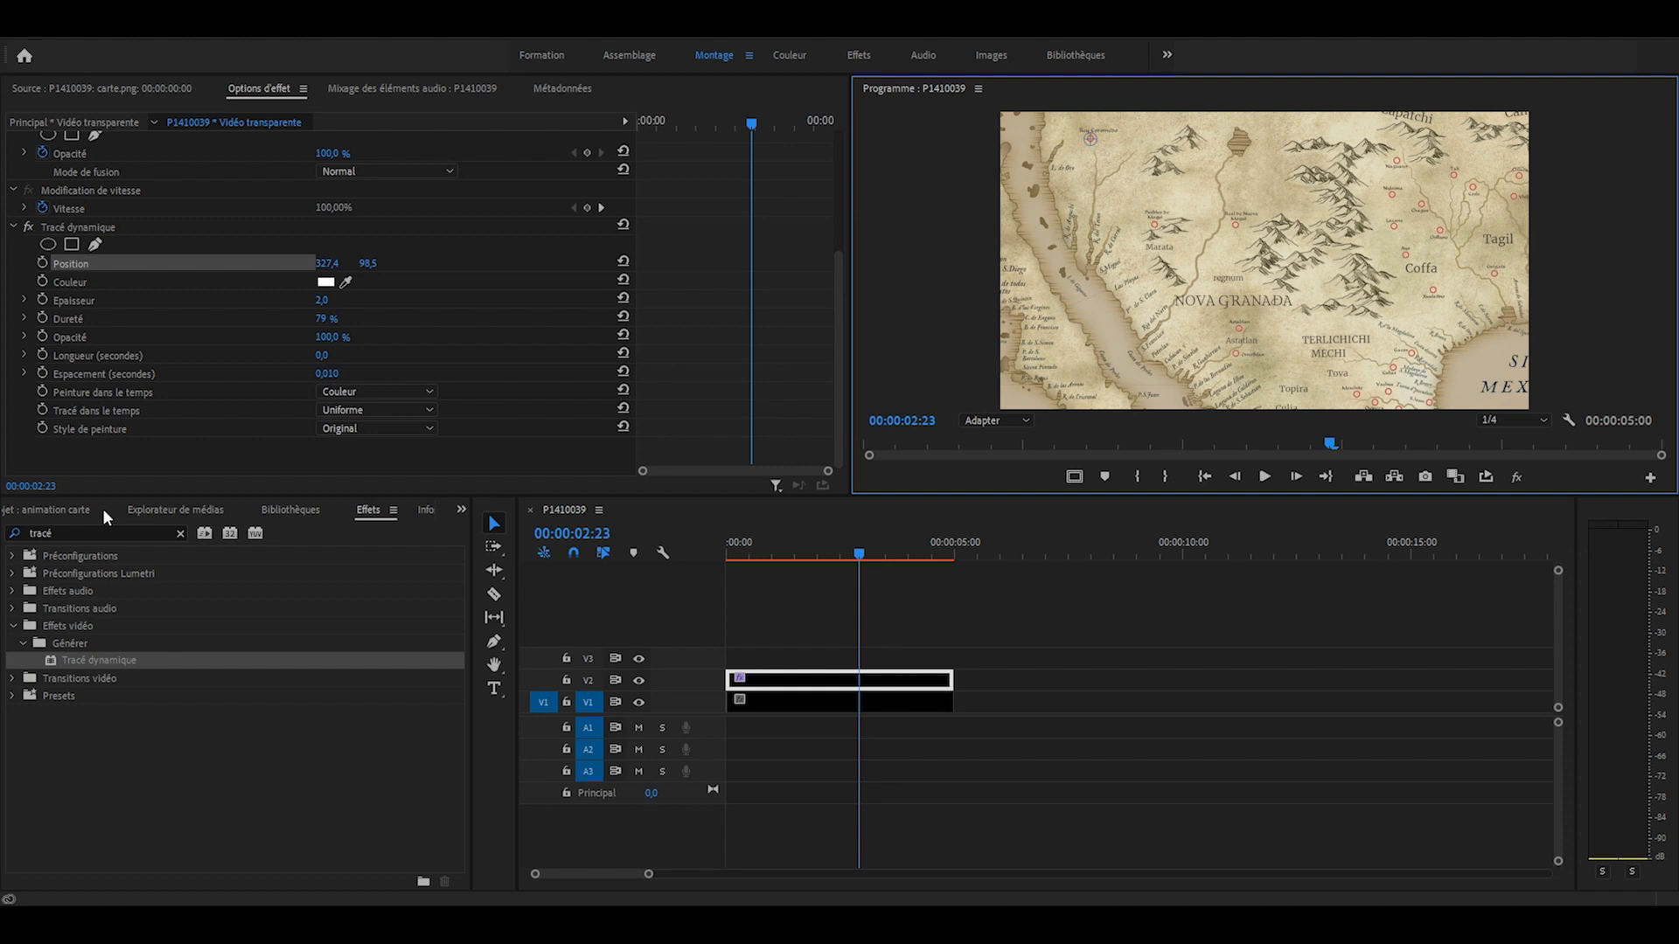
{"action": "left_click", "coordinate": [42, 263]}
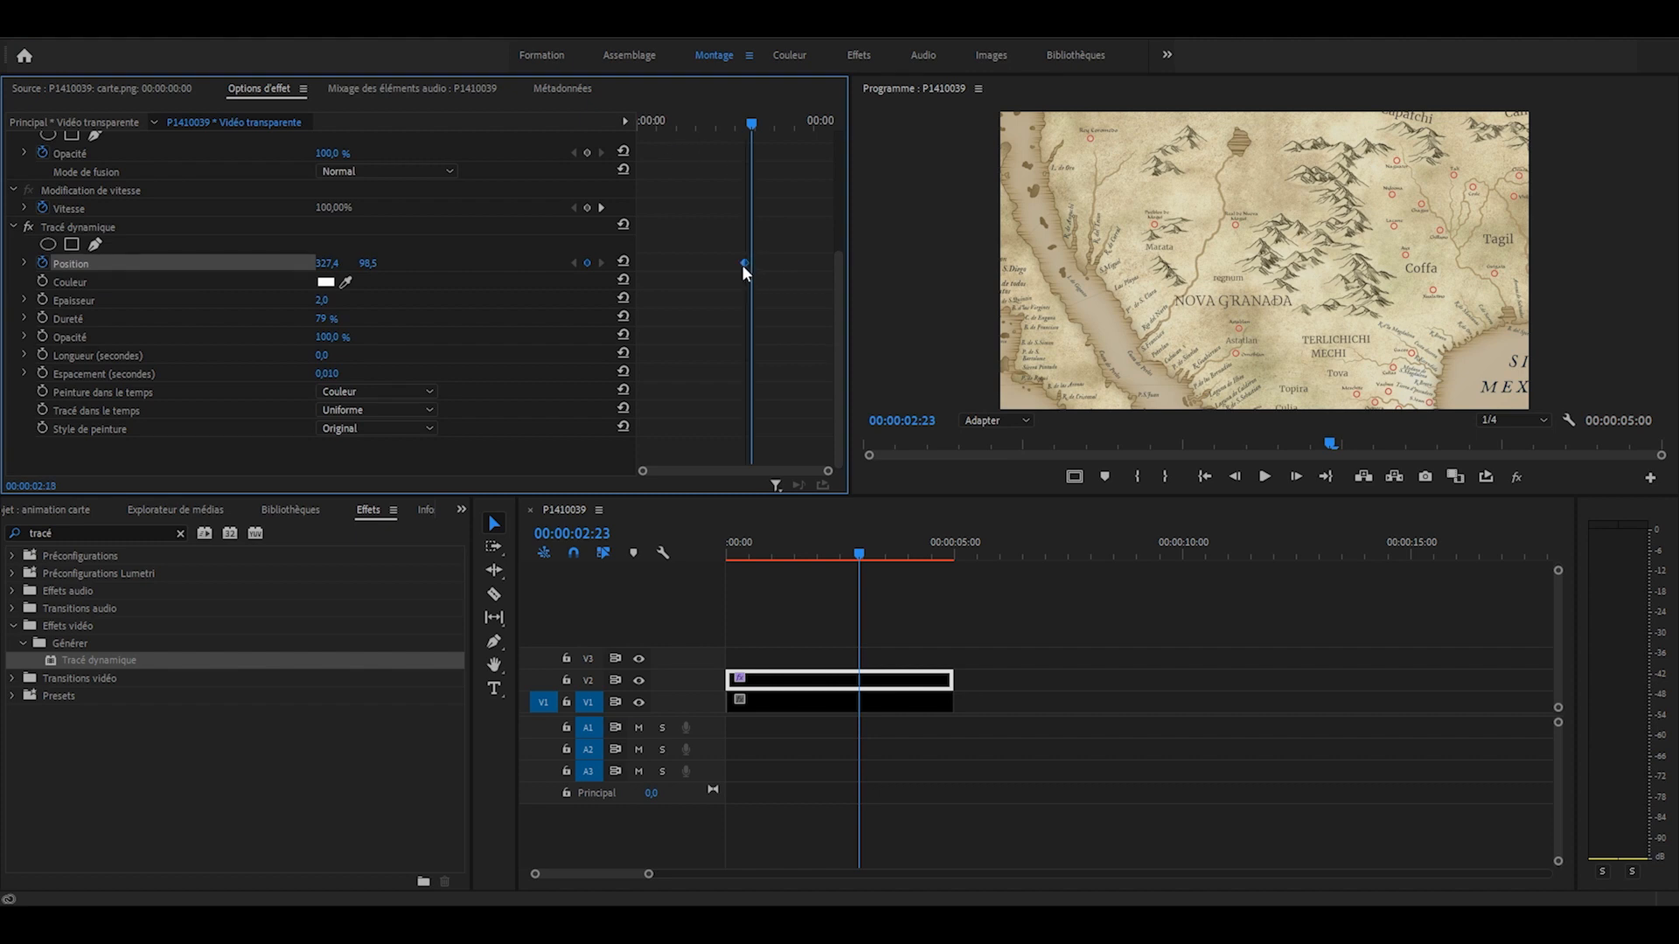
{"action": "key", "text": "Home"}
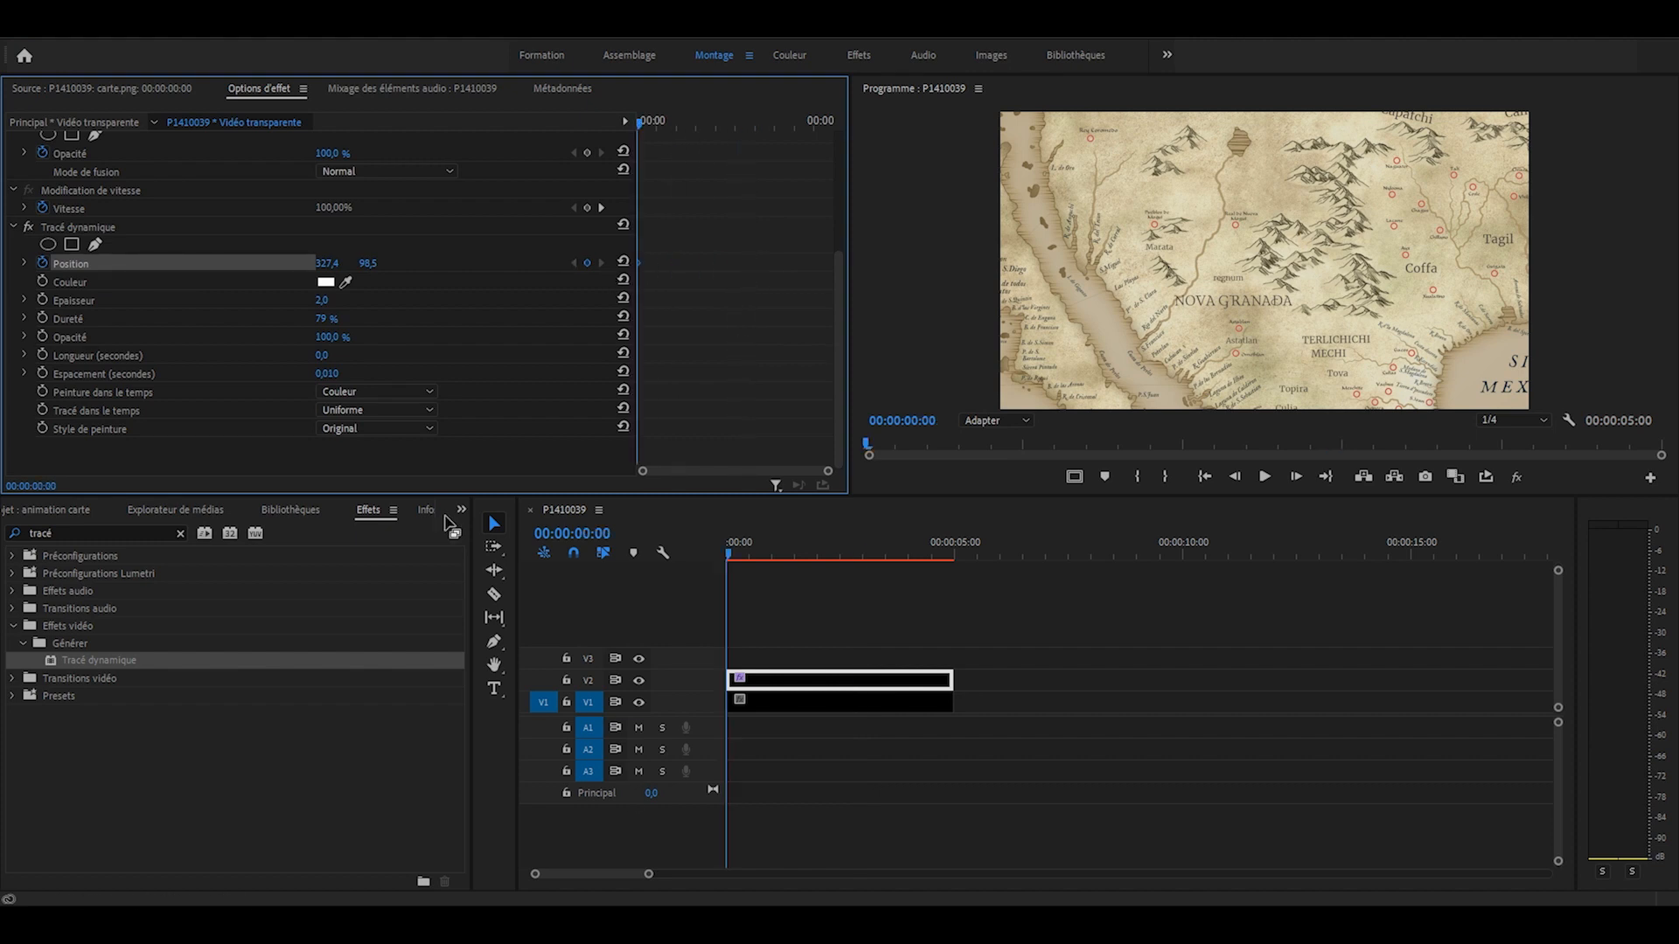
Step: Keyframe the stroke's Position at 1 second on Pueblos de Moqui and at 2 seconds on Real de Nueva Moqui, about 858, 413
{"action": "left_click_drag", "start_coordinate": [641, 121], "coordinate": [677, 117]}
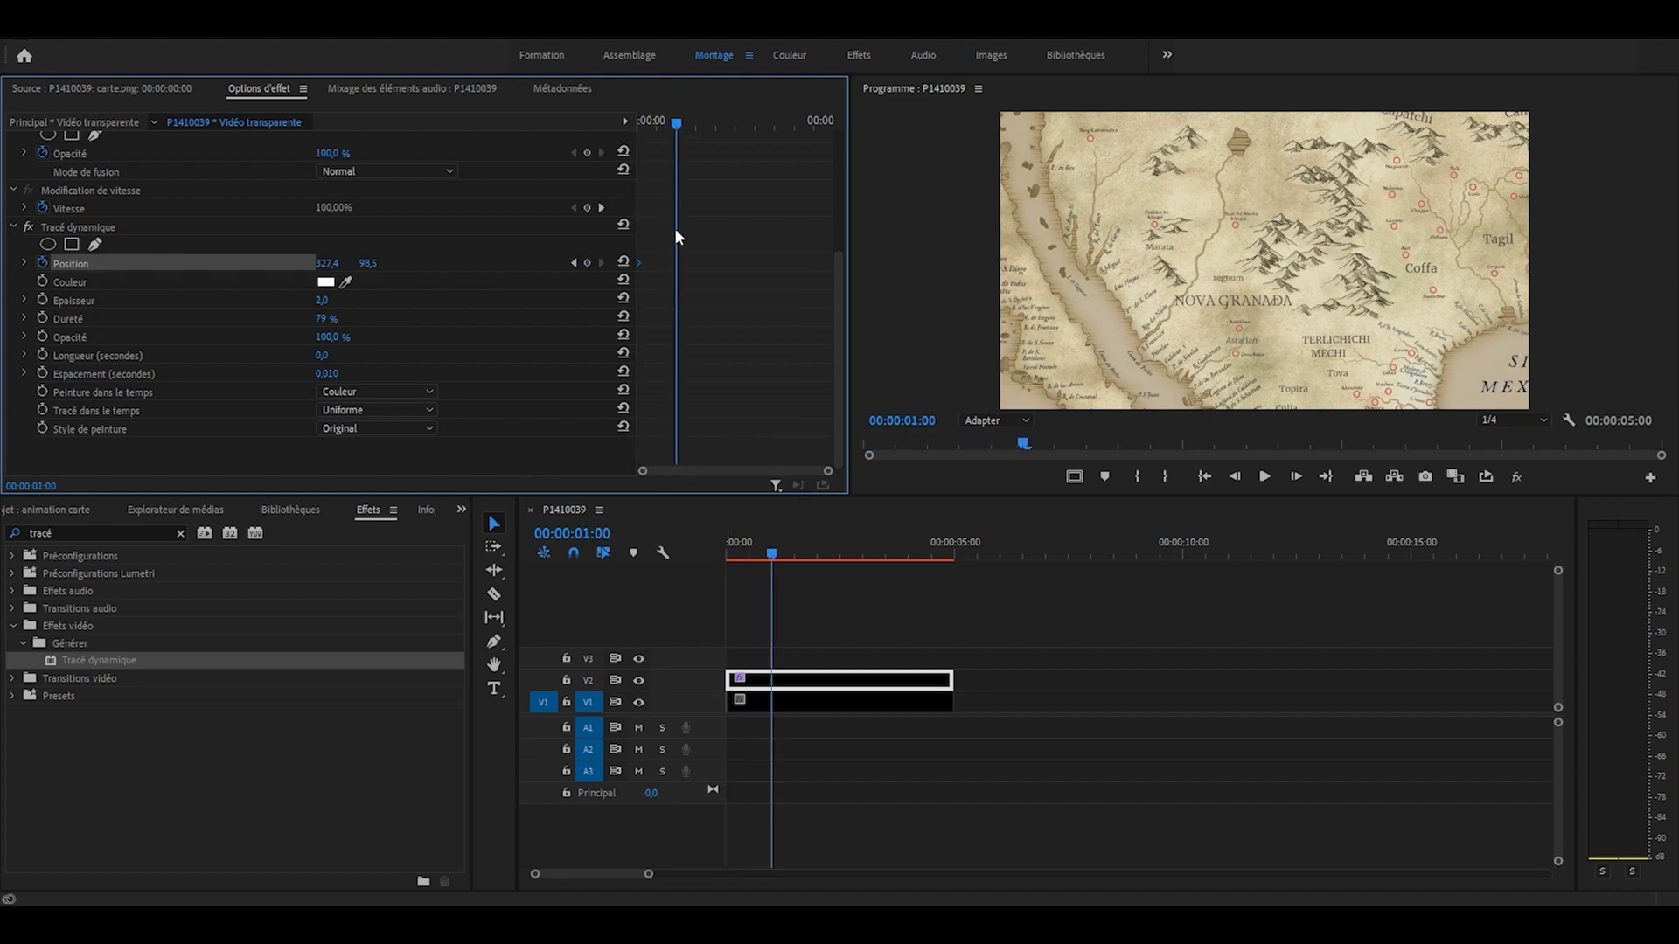
{"action": "left_click", "coordinate": [81, 265]}
{"action": "left_click_drag", "start_coordinate": [1089, 139], "coordinate": [1156, 228]}
{"action": "left_click_drag", "start_coordinate": [678, 123], "coordinate": [715, 124]}
{"action": "left_click_drag", "start_coordinate": [1154, 225], "coordinate": [1235, 226]}
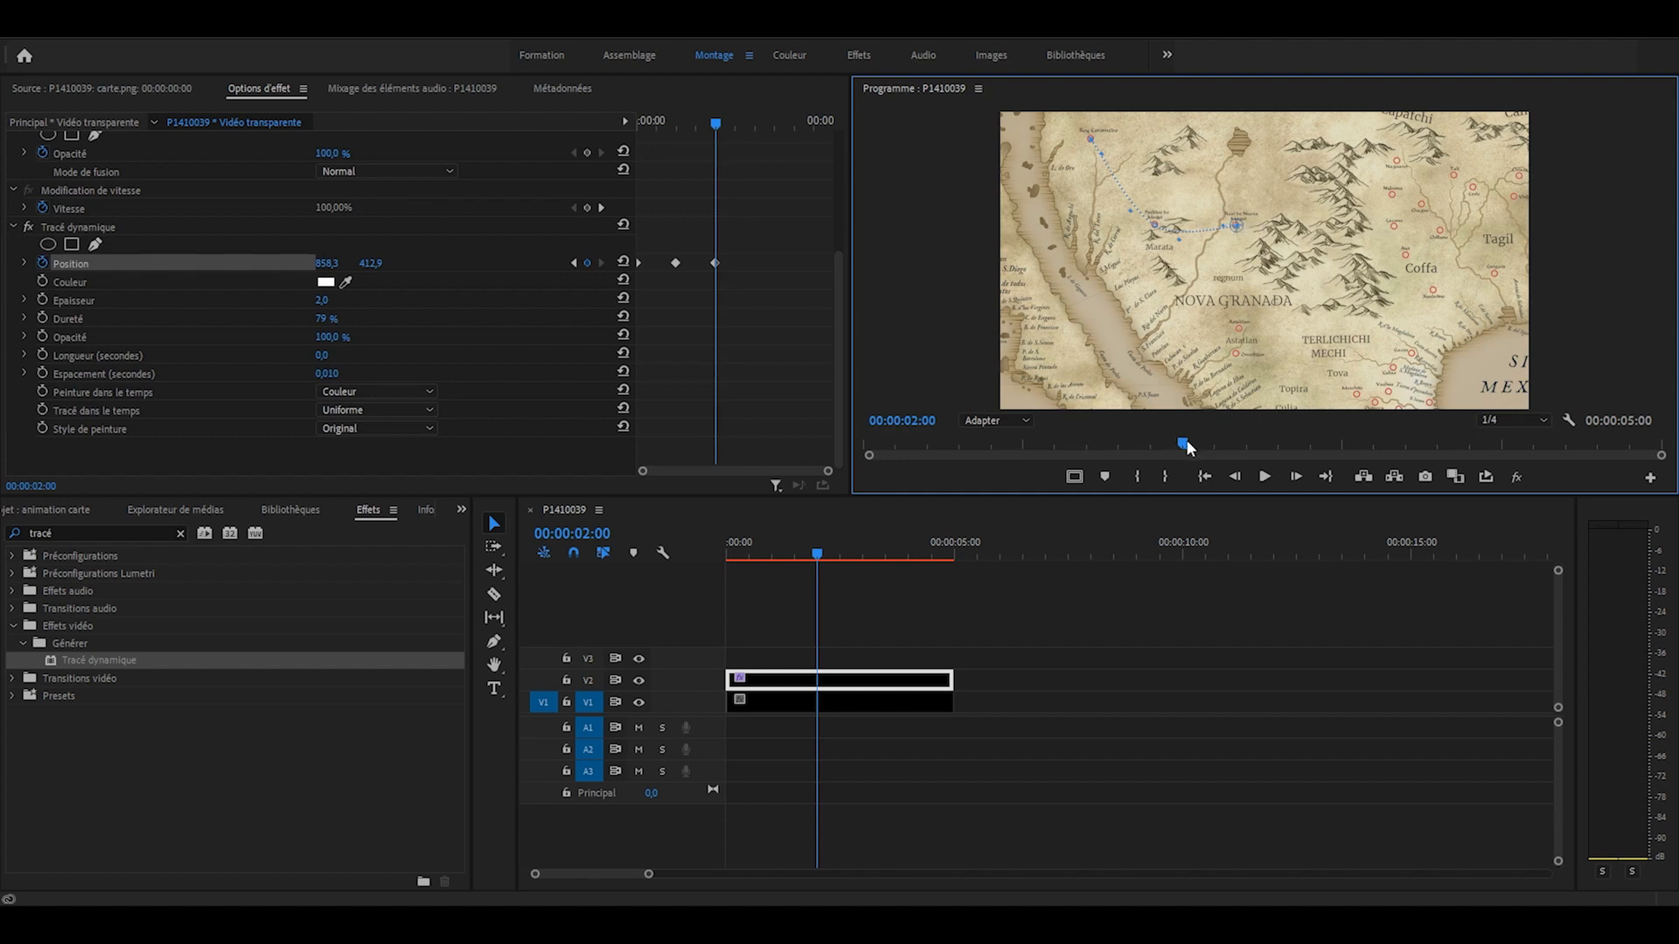
Step: Keyframe the stroke's Position at 3 seconds on Astablan and at 4 seconds on the town circle just above Coffa
{"action": "left_click_drag", "start_coordinate": [1183, 443], "coordinate": [1343, 444]}
{"action": "left_click_drag", "start_coordinate": [1236, 226], "coordinate": [1240, 329]}
{"action": "left_click_drag", "start_coordinate": [1343, 444], "coordinate": [1502, 444]}
{"action": "left_click_drag", "start_coordinate": [1239, 330], "coordinate": [1393, 224]}
Step: Extend the map clip and the transparent video clip together to a sequence length of 00:00:05:08
{"action": "left_click_drag", "start_coordinate": [1502, 443], "coordinate": [1655, 445]}
{"action": "left_click_drag", "start_coordinate": [988, 654], "coordinate": [929, 706]}
{"action": "left_click_drag", "start_coordinate": [952, 681], "coordinate": [966, 681]}
Step: Keyframe the stroke's final Position at 00:00:05:00 on the town below Coffa, about 1577, 651
{"action": "left_click_drag", "start_coordinate": [950, 551], "coordinate": [954, 553]}
{"action": "left_click", "coordinate": [883, 680]}
{"action": "left_click", "coordinate": [71, 453]}
{"action": "left_click_drag", "start_coordinate": [1393, 225], "coordinate": [1433, 291]}
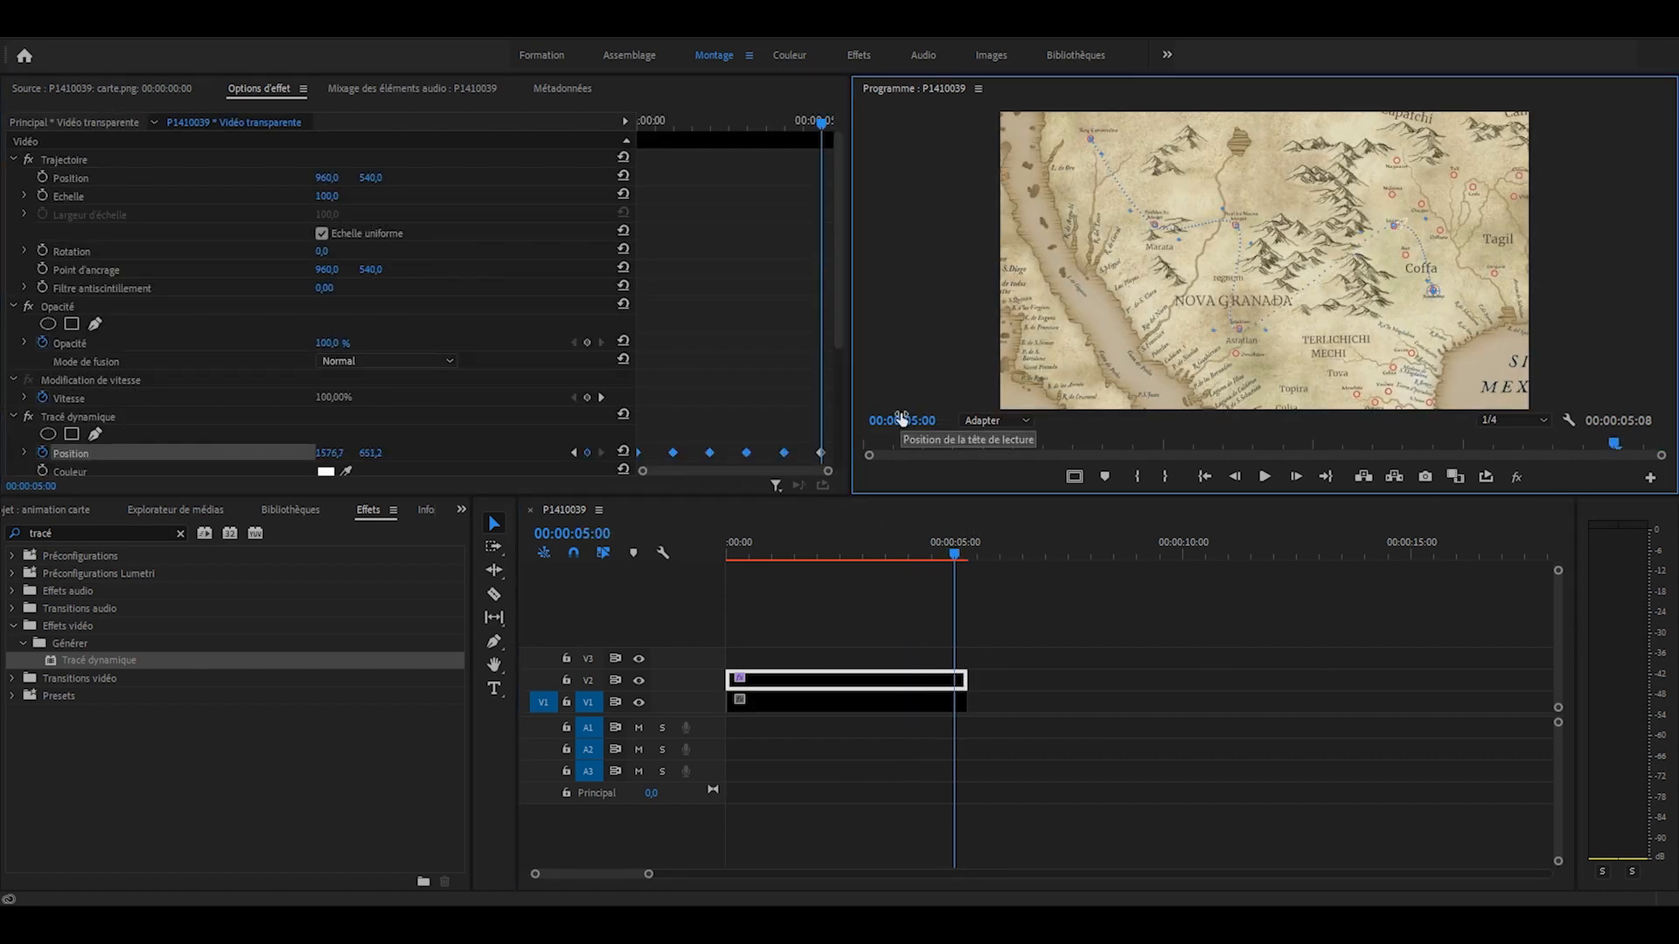
Step: Set the stroke's thickness (Epaisseur) to 20 and its colour to red
{"action": "scroll", "coordinate": [401, 315], "scroll_direction": "down", "scroll_amount": 3}
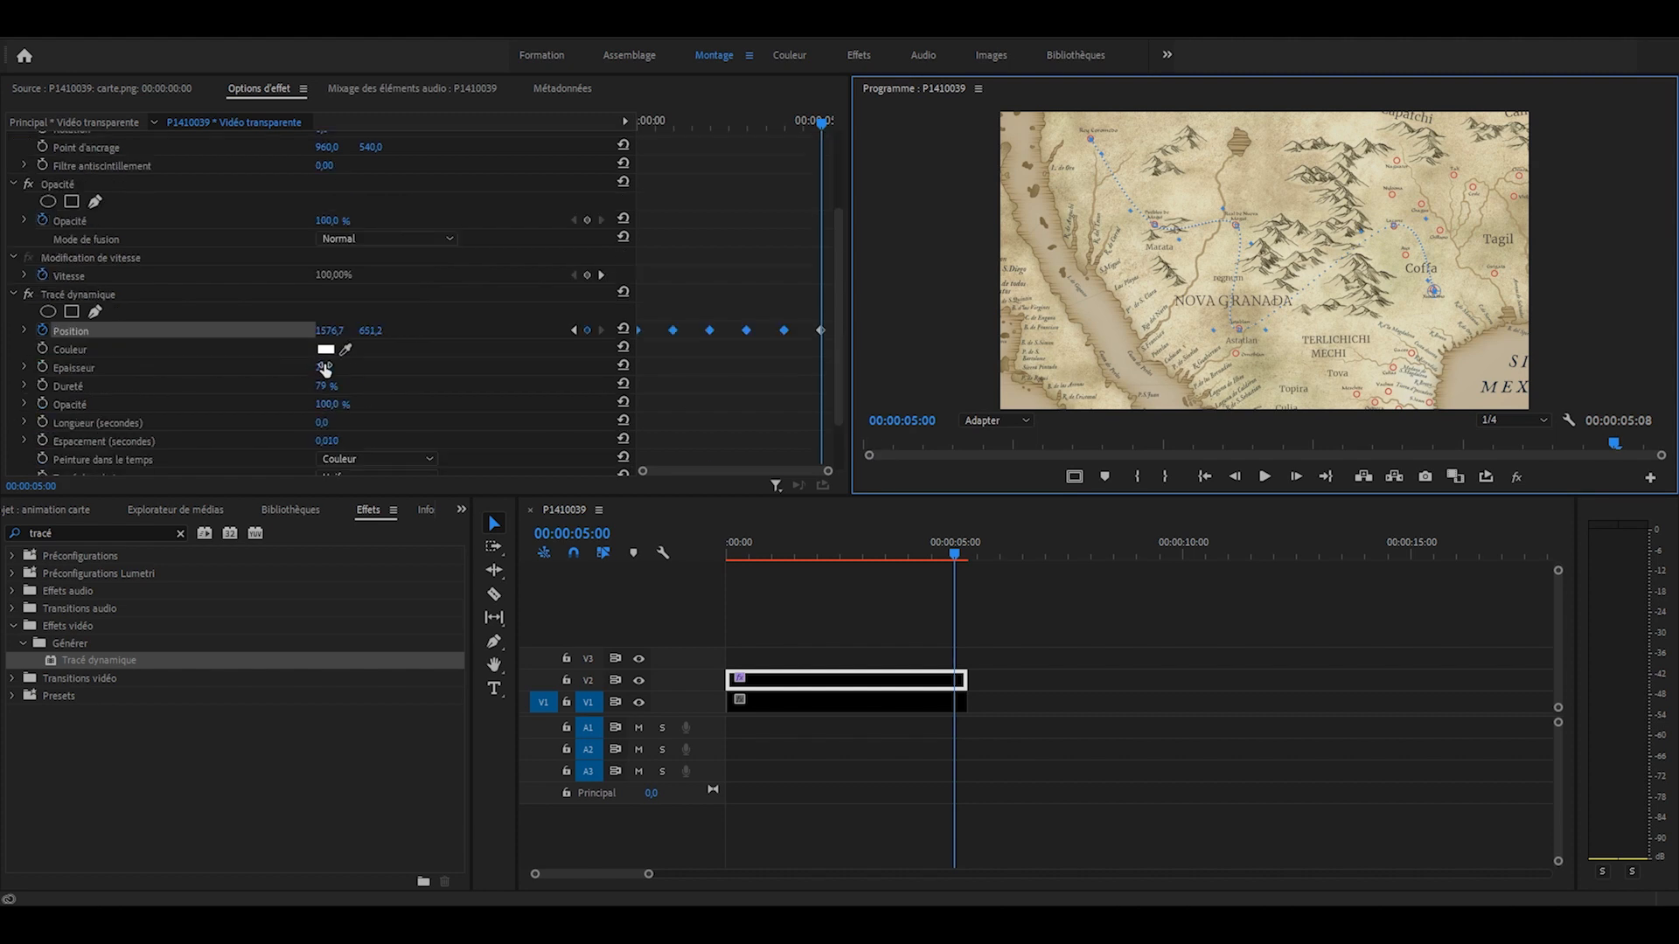
{"action": "left_click", "coordinate": [325, 368]}
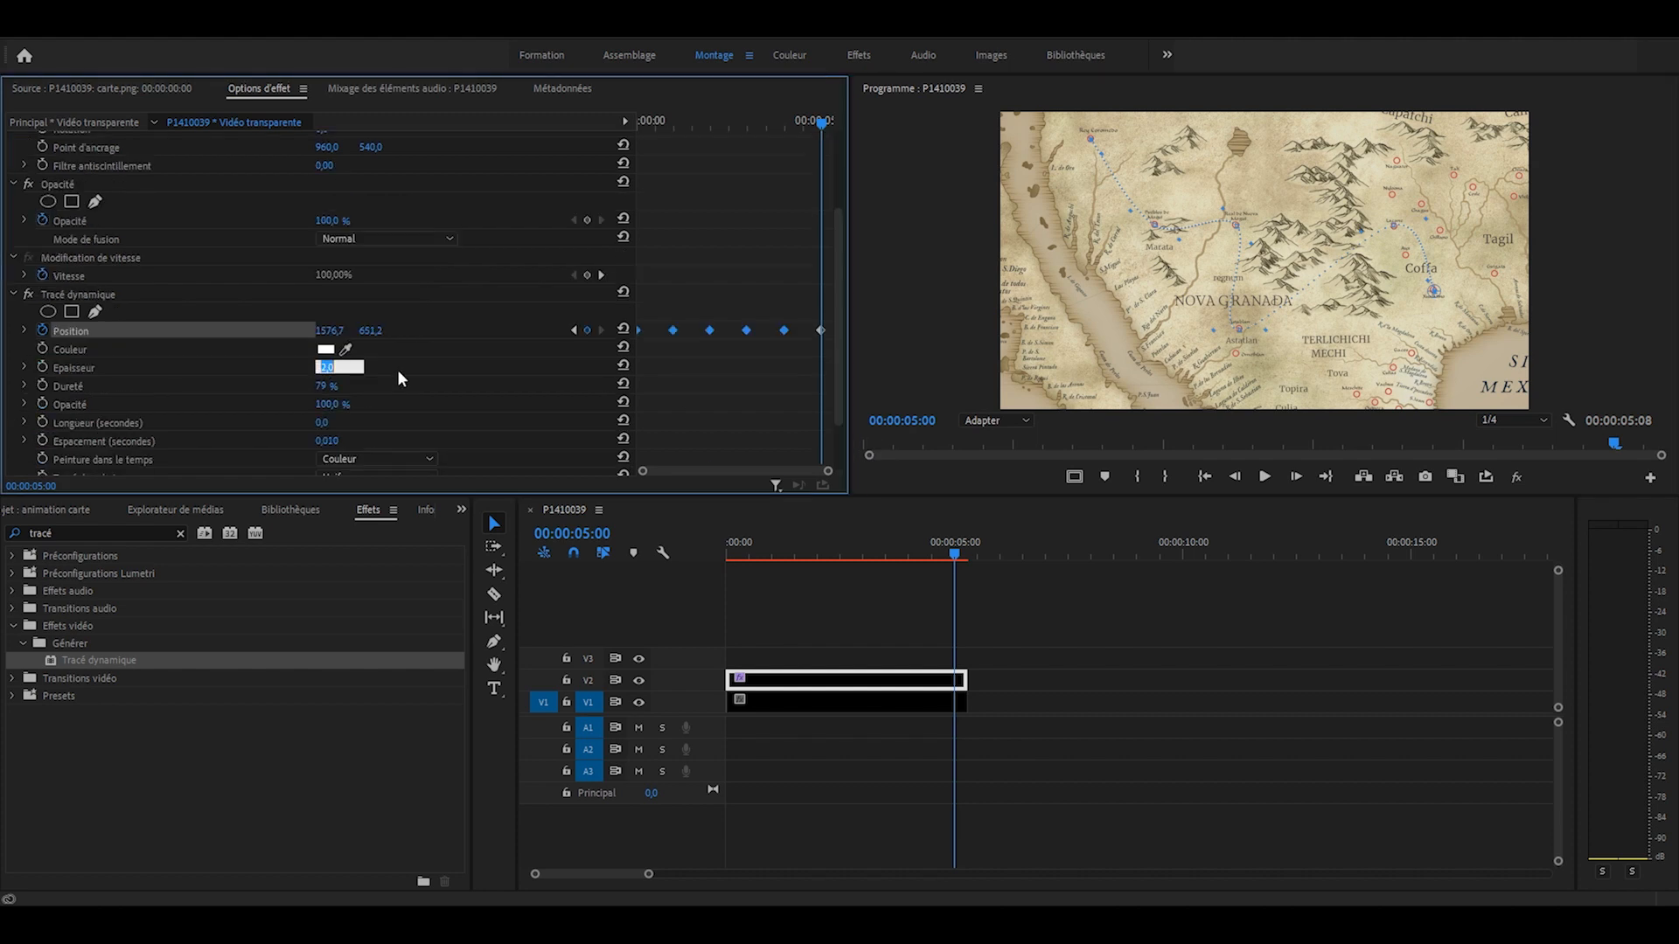
{"action": "type", "text": "20"}
{"action": "key", "text": "Return"}
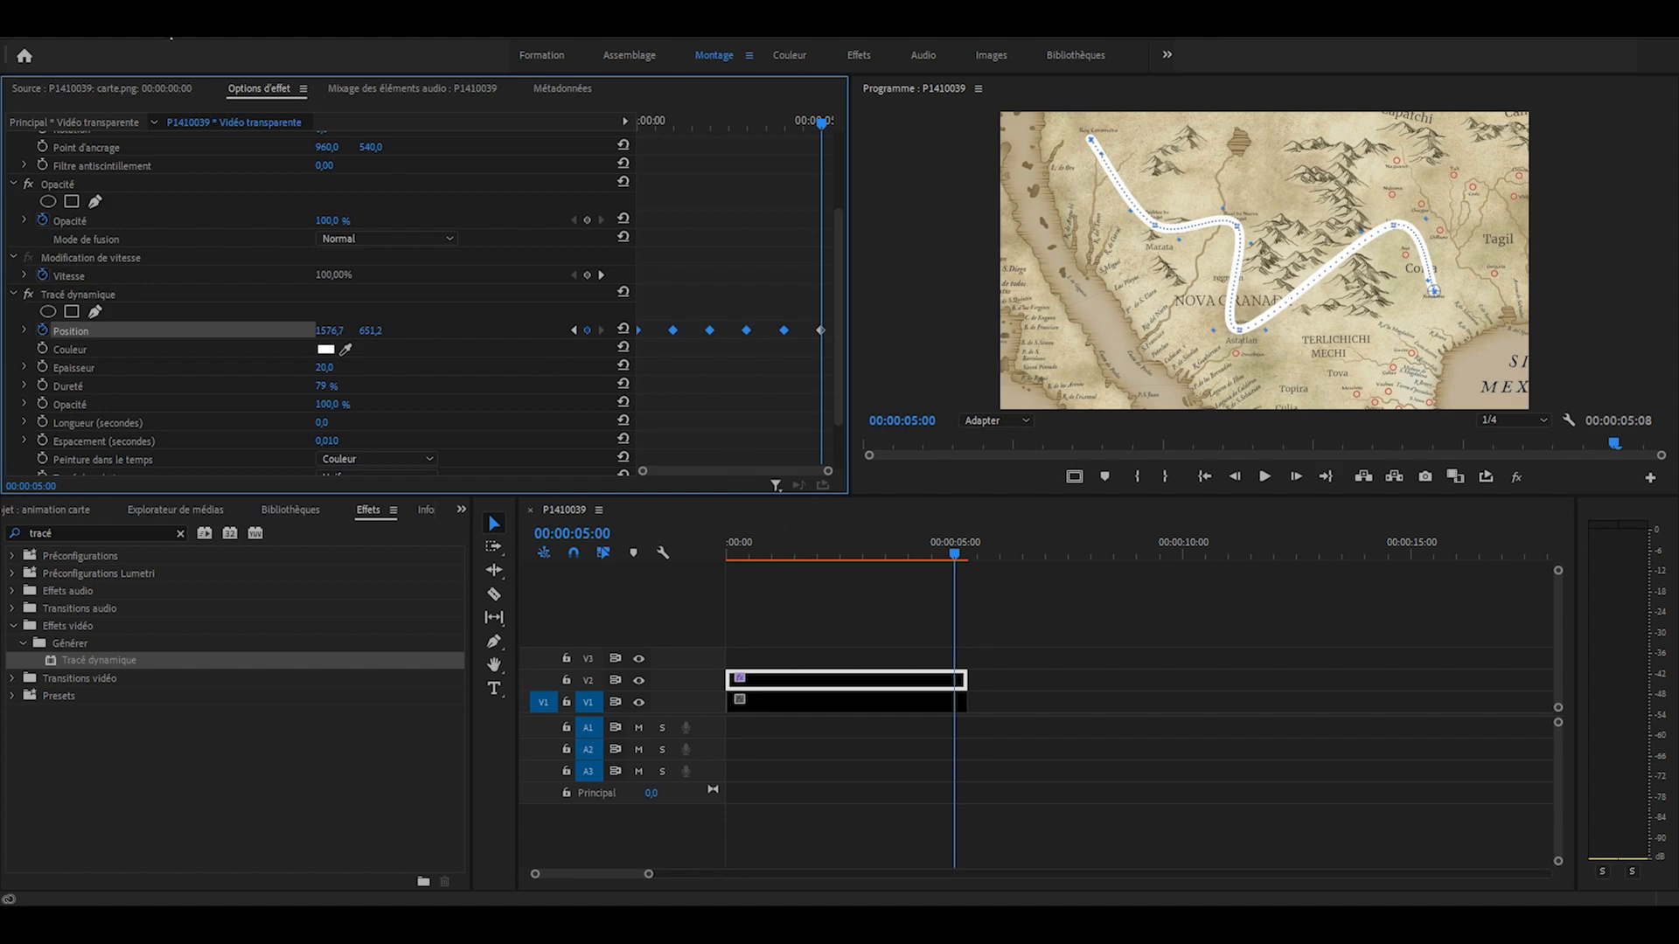
{"action": "left_click", "coordinate": [780, 664]}
{"action": "key", "text": "Return"}
{"action": "left_click", "coordinate": [785, 675]}
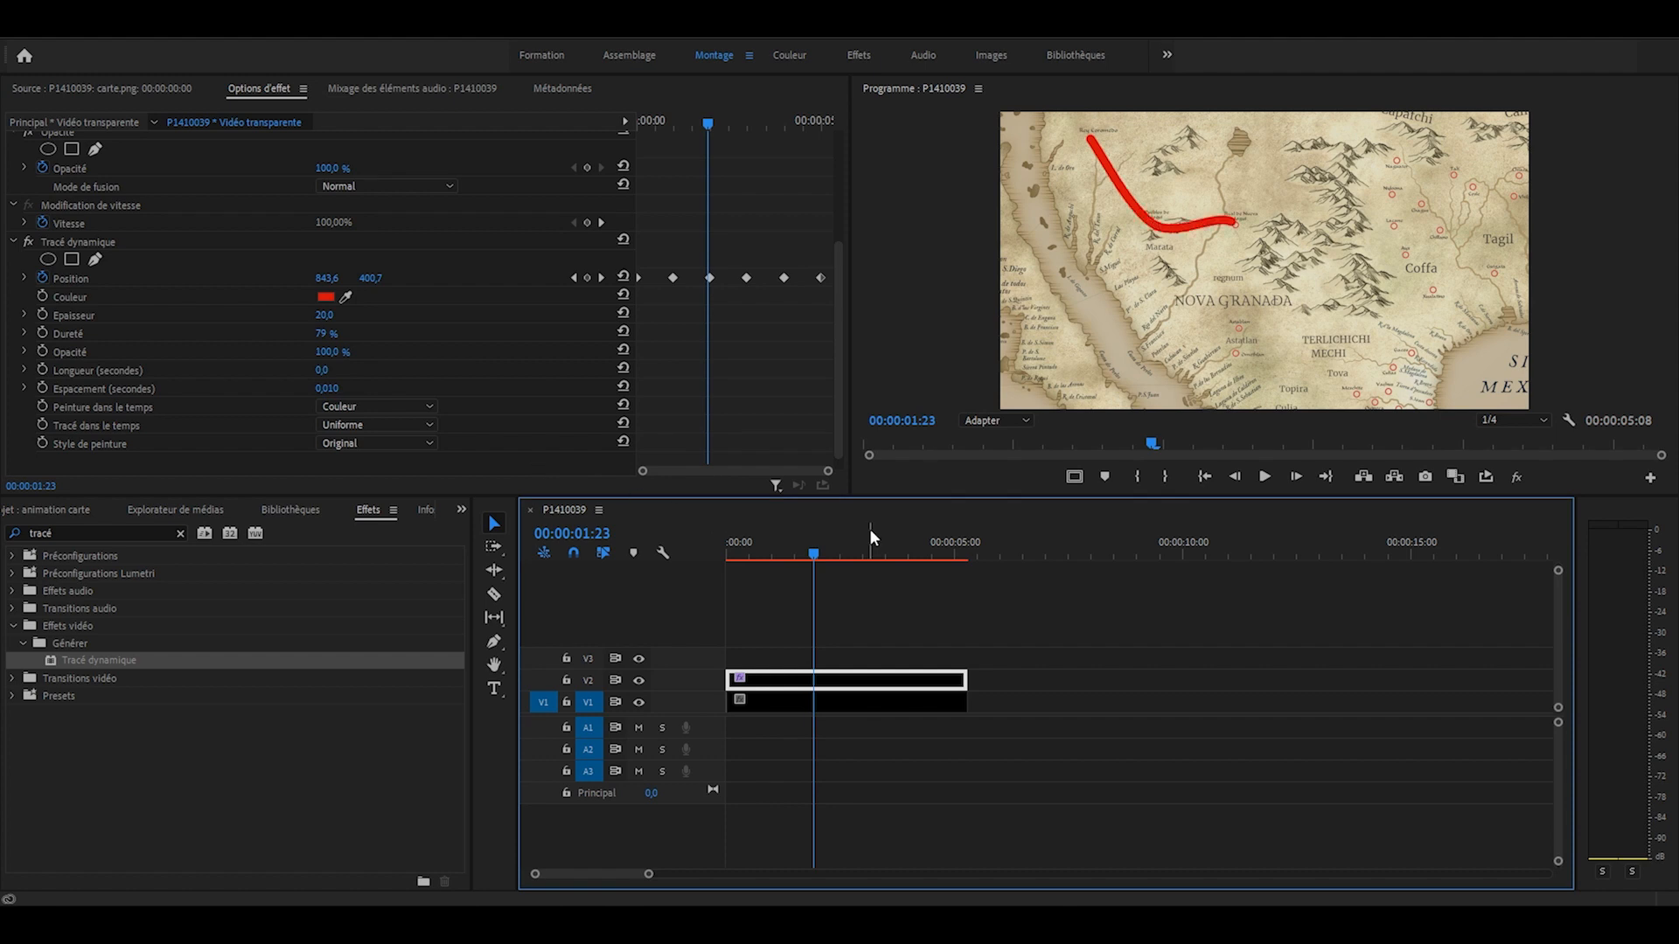
Step: Set the stroke's spacing (Espacement) to 0,150 to turn the line into dots, and play the animation from the start
{"action": "left_click", "coordinate": [79, 370]}
{"action": "left_click_drag", "start_coordinate": [332, 388], "coordinate": [468, 367]}
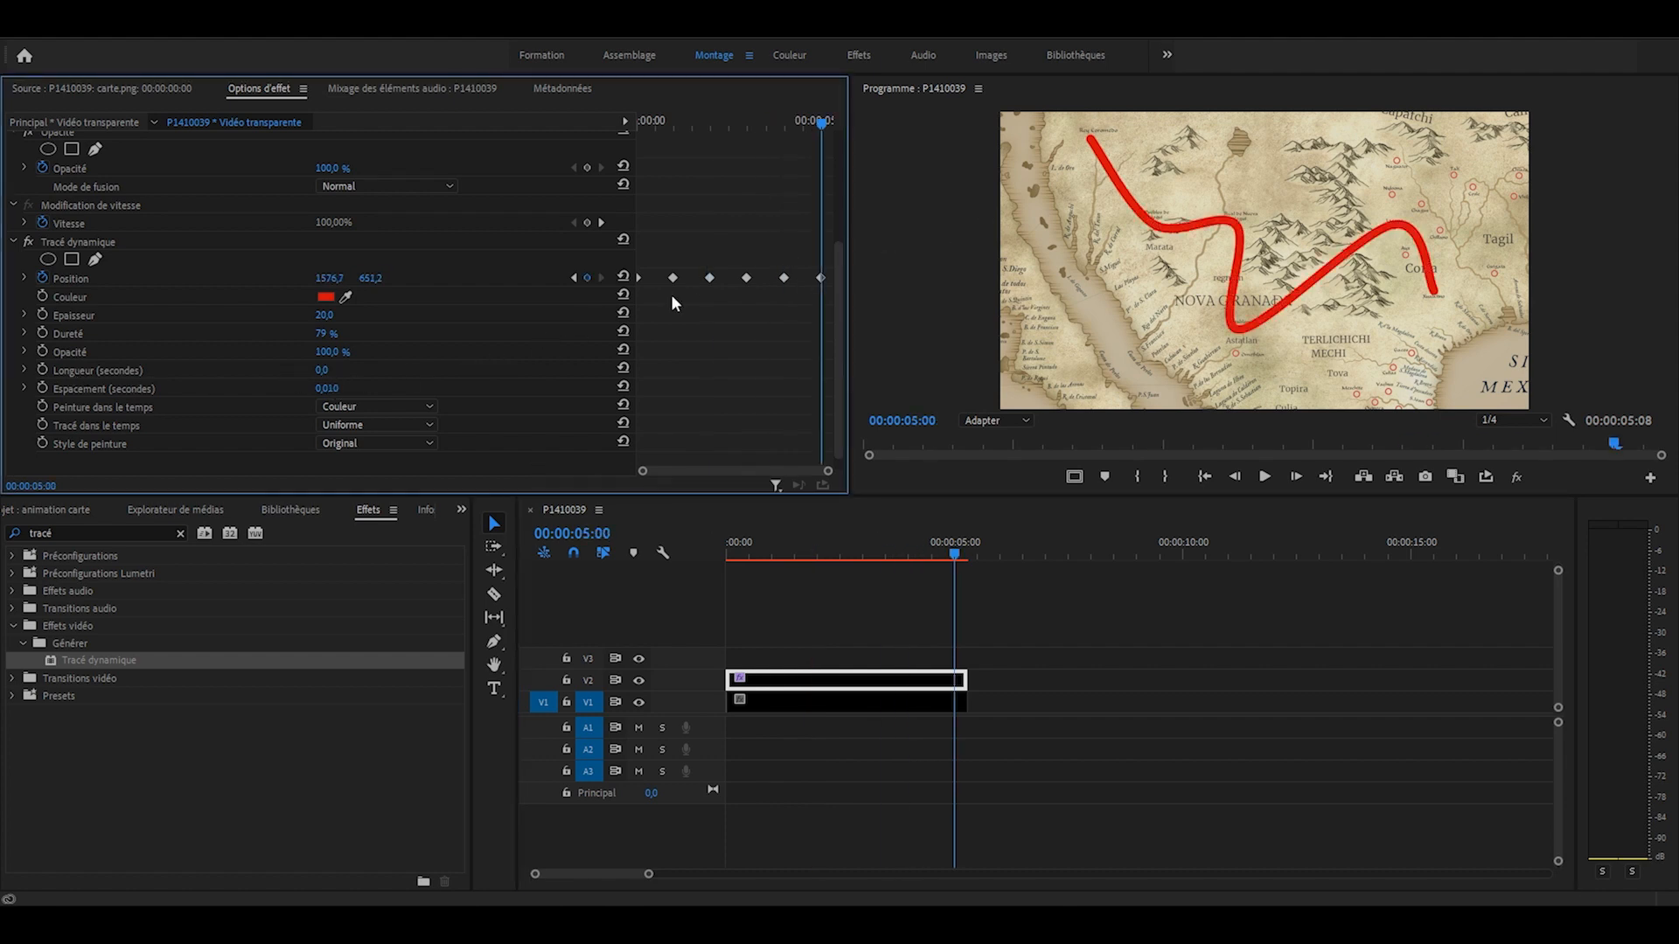
{"action": "left_click_drag", "start_coordinate": [326, 388], "coordinate": [247, 388]}
{"action": "left_click", "coordinate": [679, 540]}
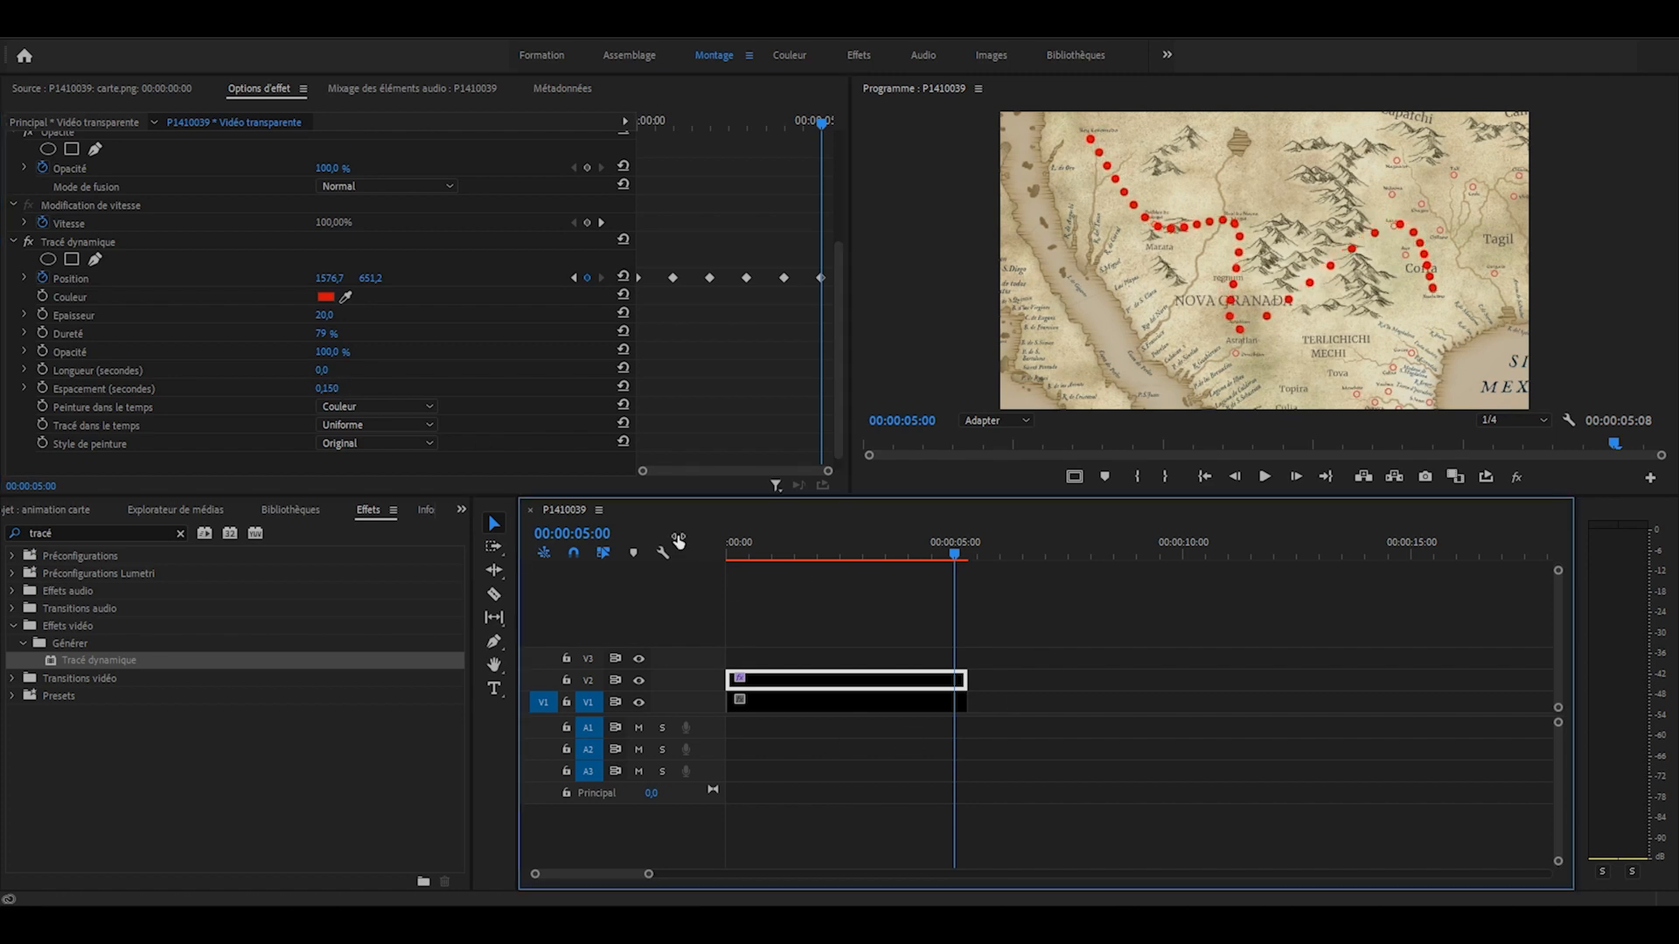
{"action": "key", "text": "Home"}
{"action": "key", "text": "space"}
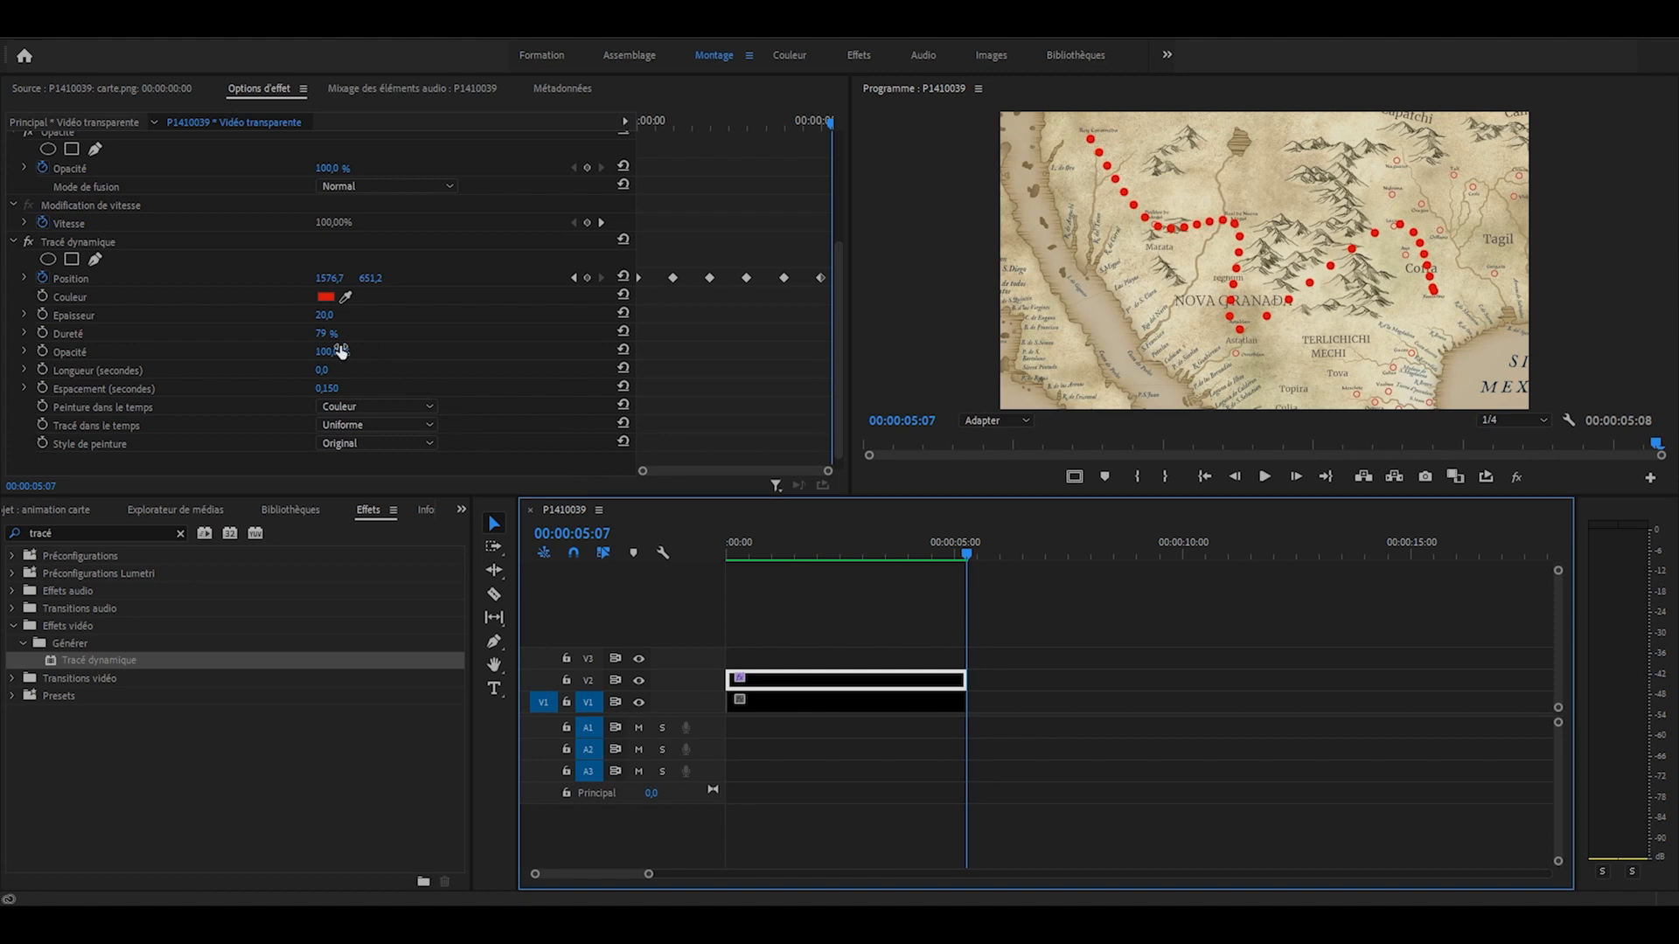
Step: Try a tighter stroke spacing of 0,100 and play back the result
{"action": "left_click_drag", "start_coordinate": [326, 388], "coordinate": [300, 388]}
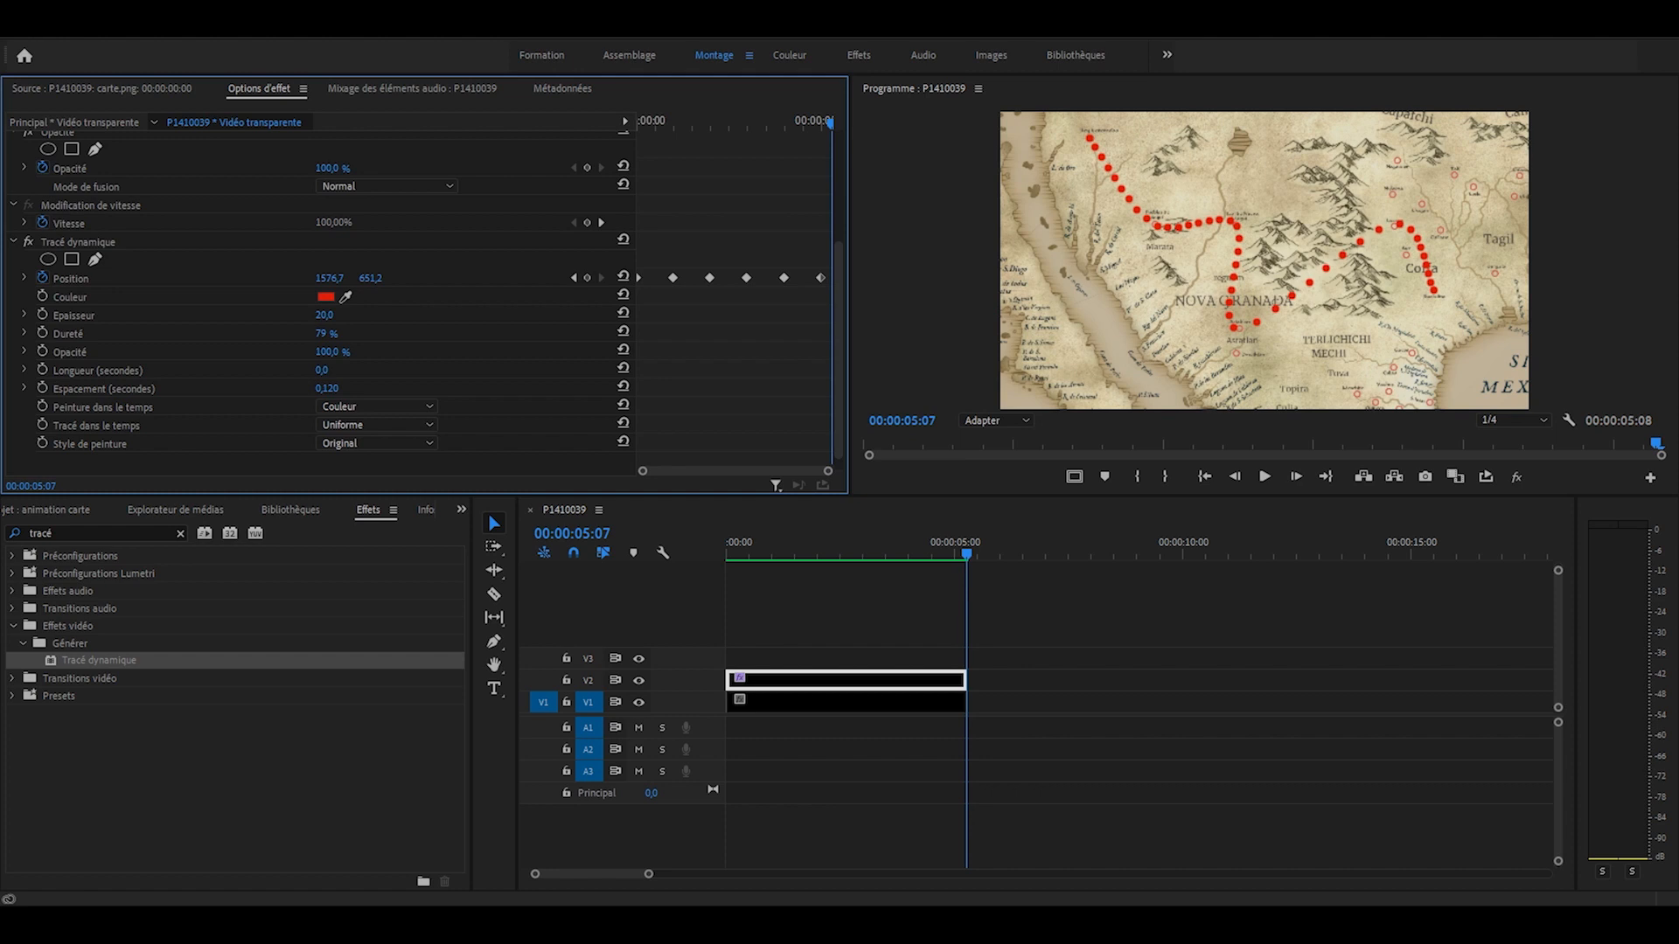
{"action": "key", "text": "Return"}
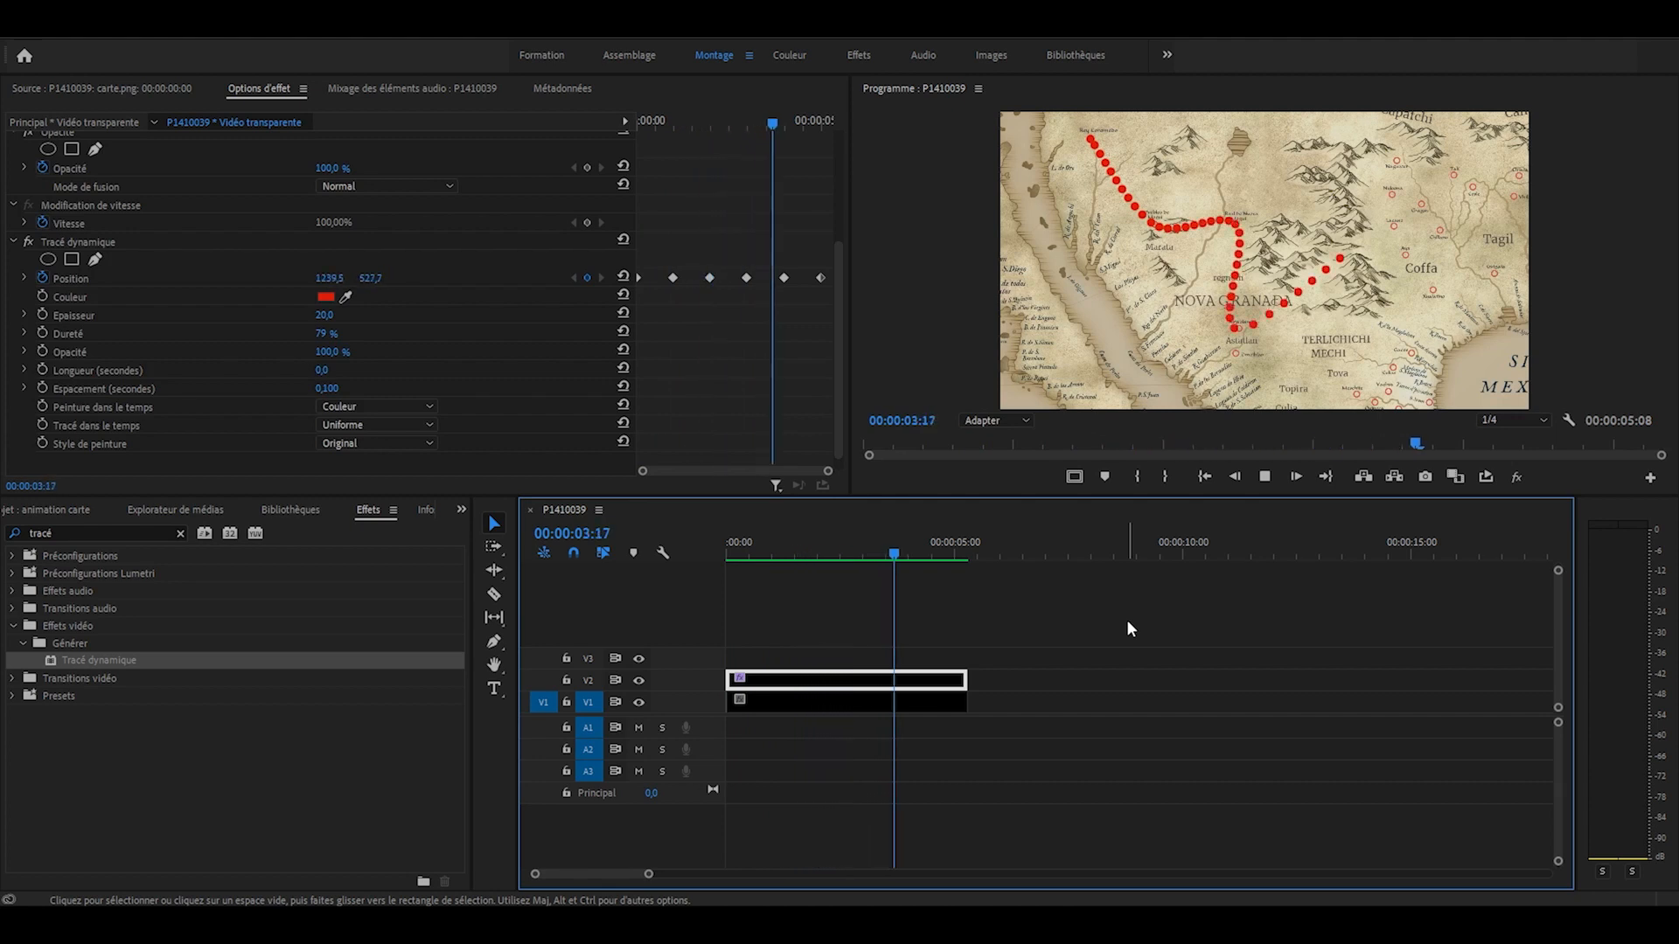
{"action": "left_click", "coordinate": [426, 338]}
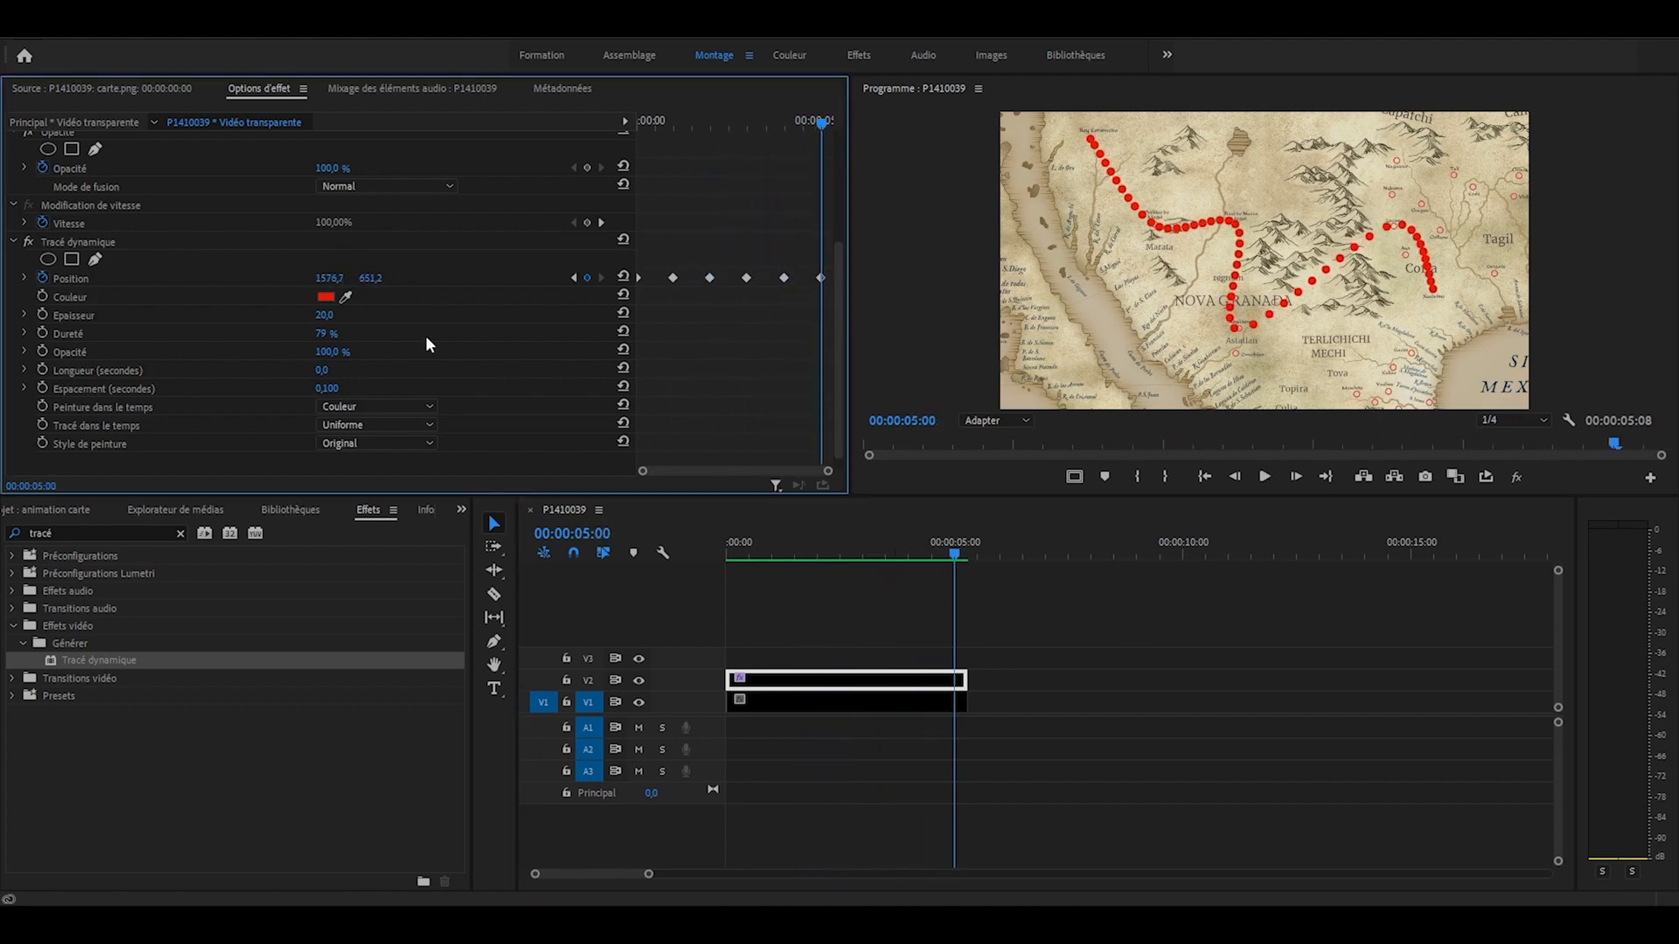
{"action": "left_click", "coordinate": [1005, 656]}
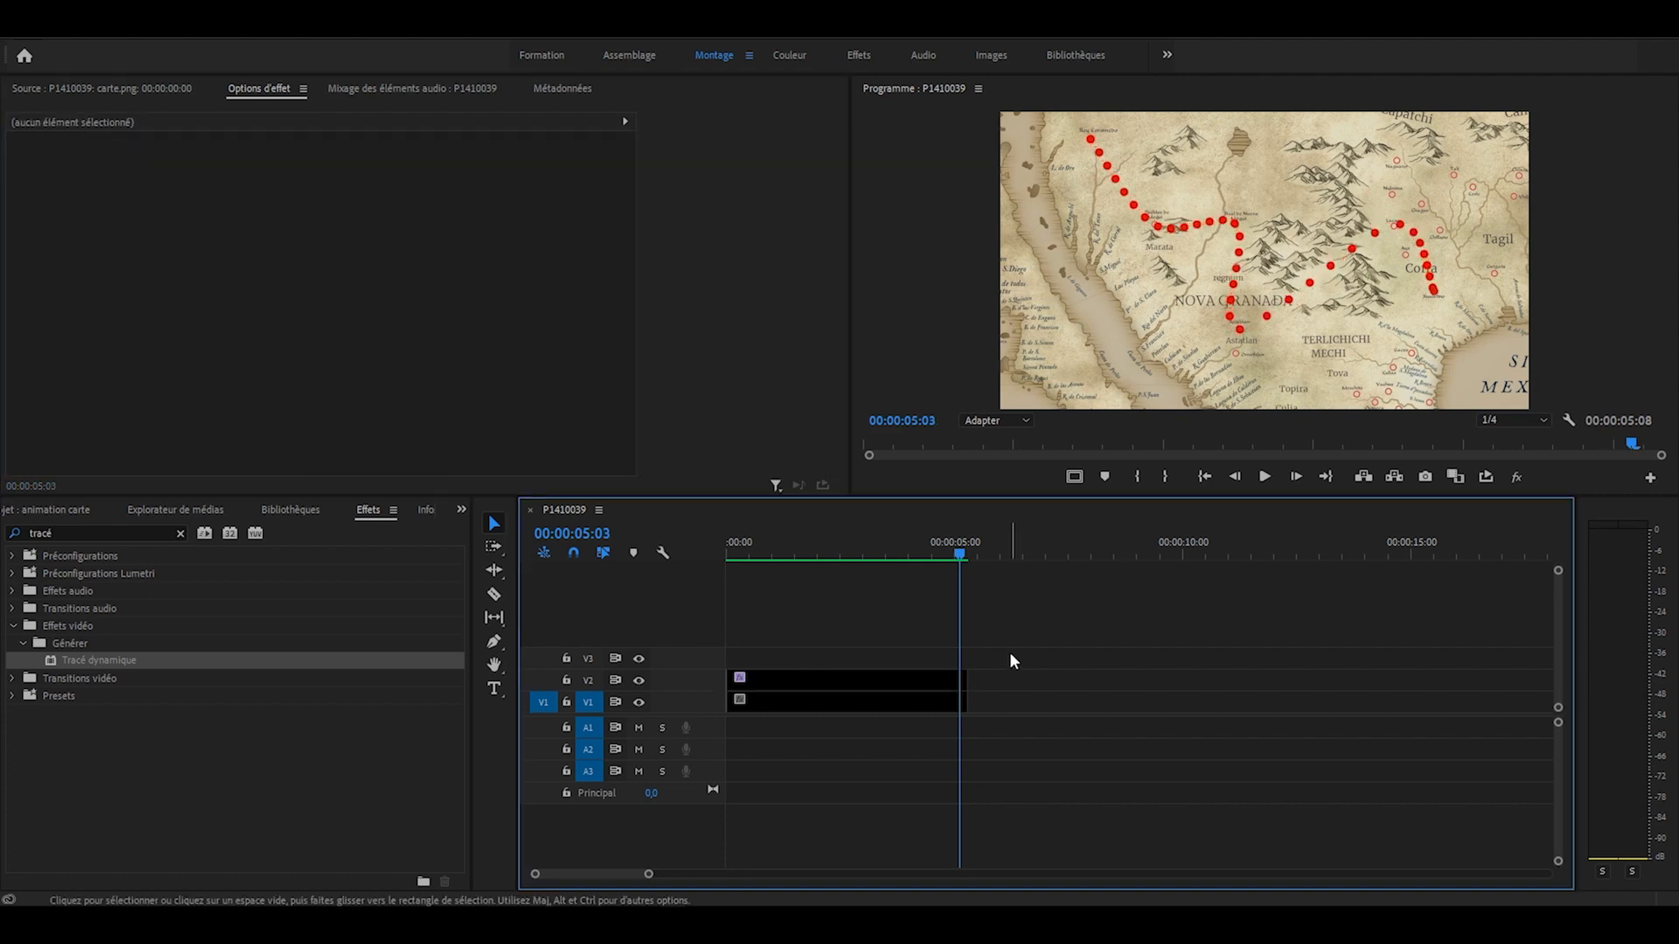
Step: Nest the map clip and the transparent video clip into a single sequence with the default name
{"action": "left_click_drag", "start_coordinate": [984, 659], "coordinate": [911, 713]}
{"action": "right_click", "coordinate": [911, 712]}
{"action": "left_click", "coordinate": [991, 518]}
{"action": "left_click", "coordinate": [828, 480]}
{"action": "left_click", "coordinate": [326, 195]}
{"action": "type", "text": "200"}
{"action": "key", "text": "Return"}
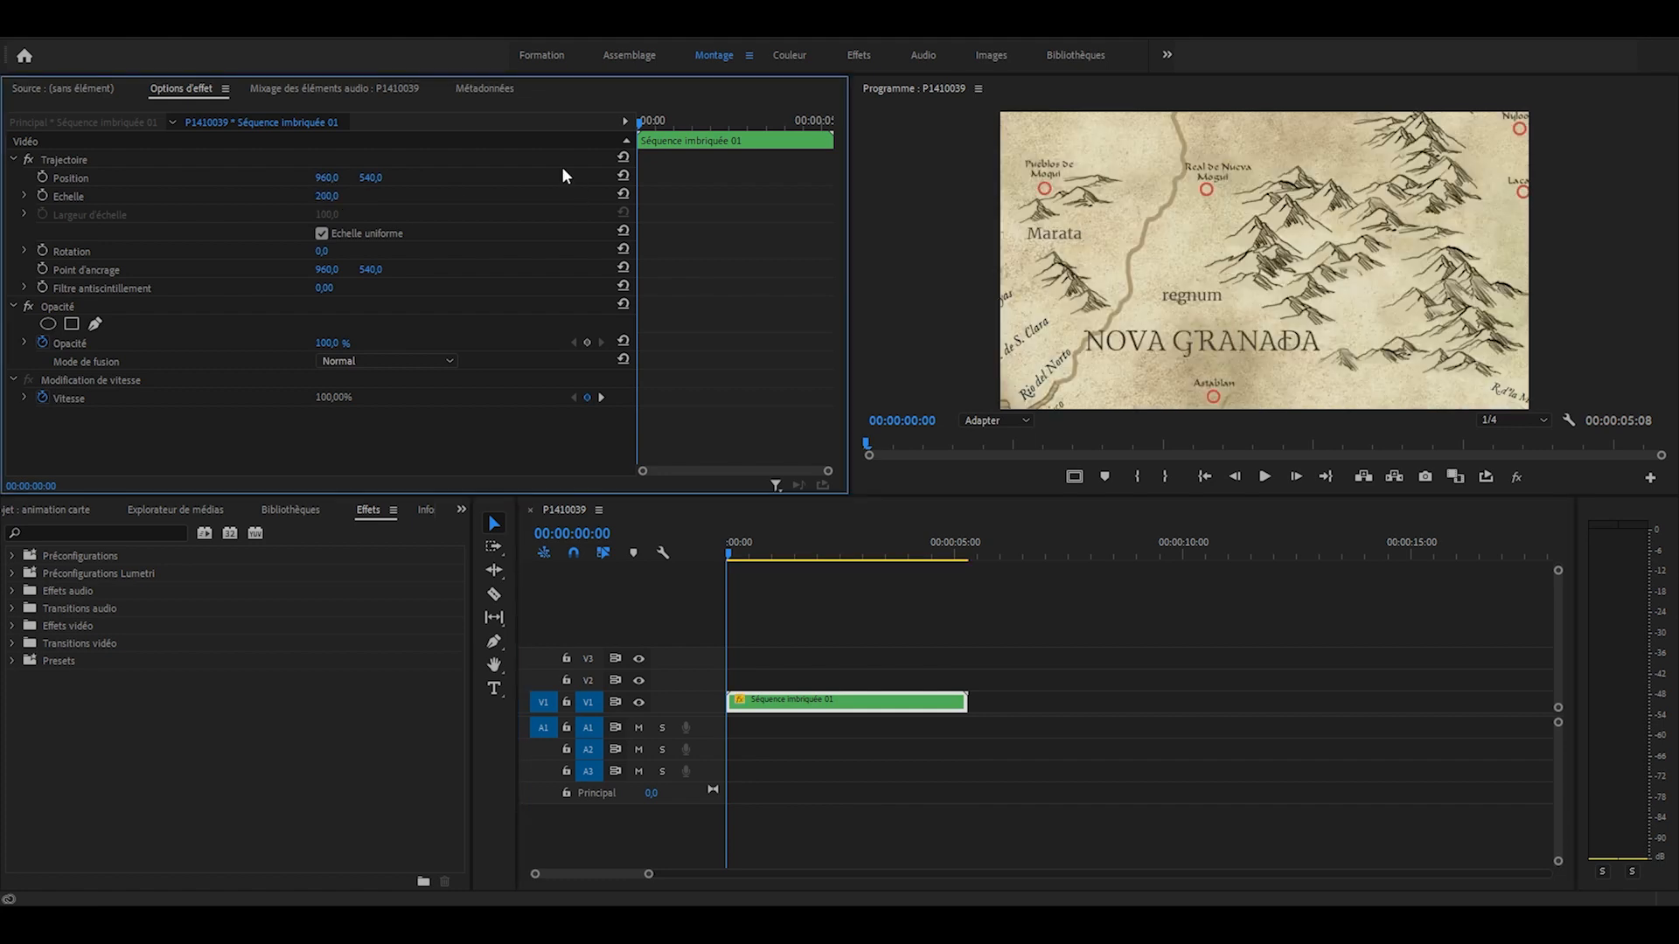
{"action": "left_click_drag", "start_coordinate": [1265, 260], "coordinate": [1468, 398]}
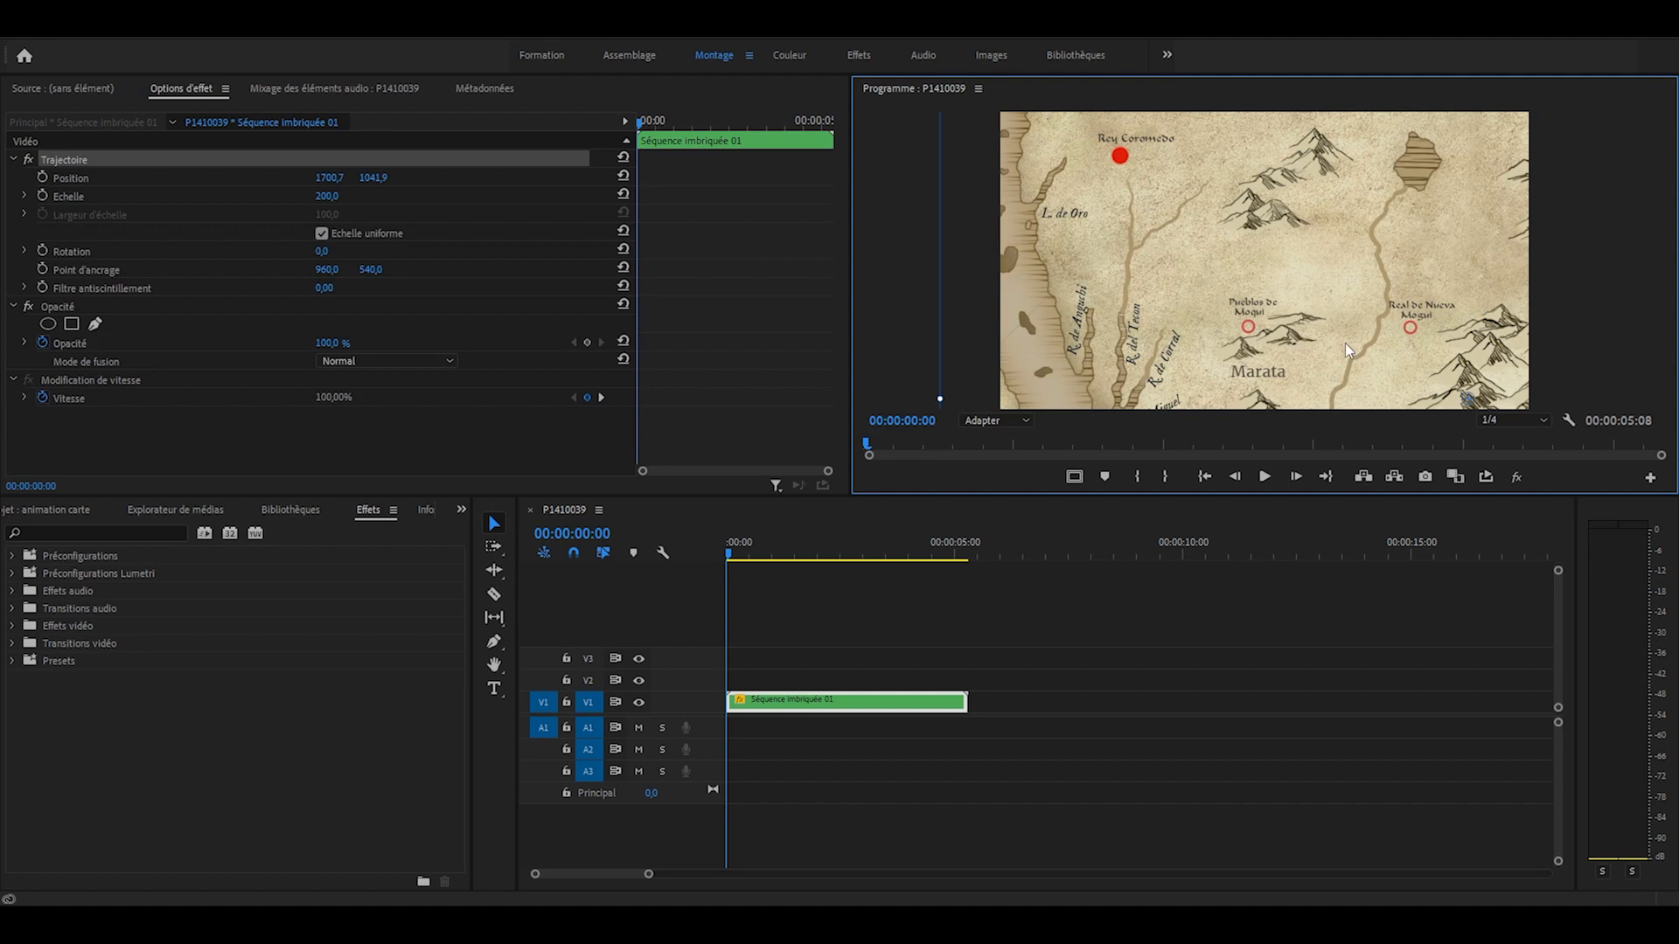
{"action": "left_click", "coordinate": [43, 177]}
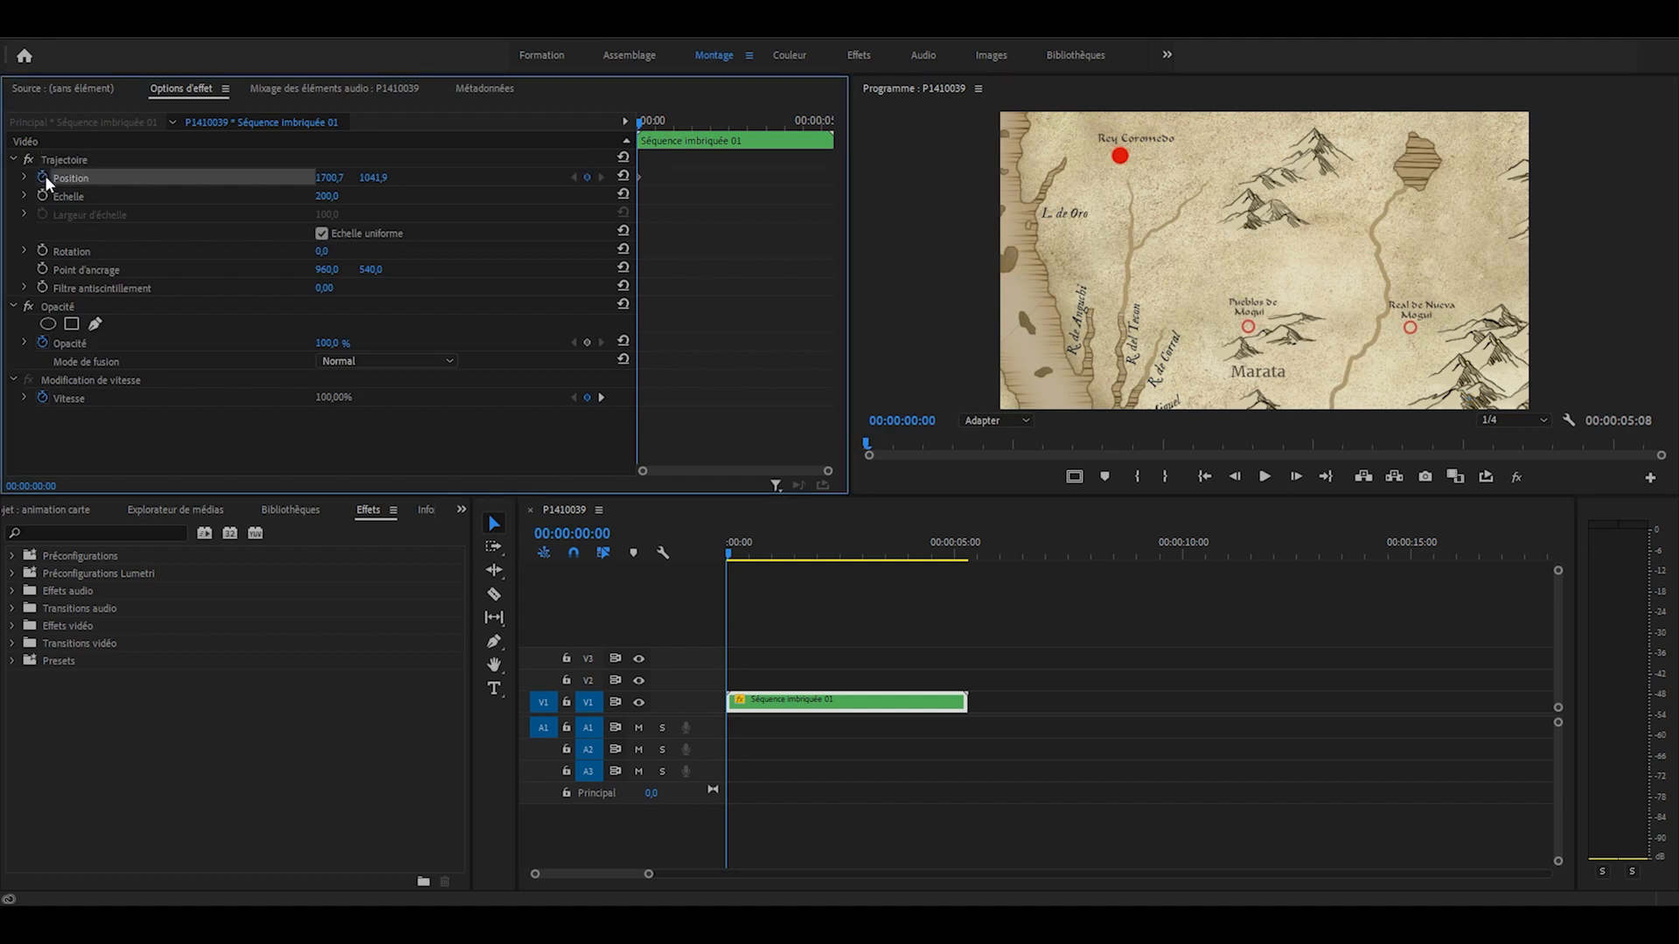
Step: Keyframe the nested clip's Position at 1 second and at 2 seconds, about 995, 759, so the framing follows the dotted route
{"action": "left_click_drag", "start_coordinate": [909, 444], "coordinate": [1016, 443]}
{"action": "left_click_drag", "start_coordinate": [1303, 368], "coordinate": [1247, 302]}
{"action": "left_click_drag", "start_coordinate": [1014, 443], "coordinate": [1164, 444]}
{"action": "left_click_drag", "start_coordinate": [1393, 329], "coordinate": [1257, 317]}
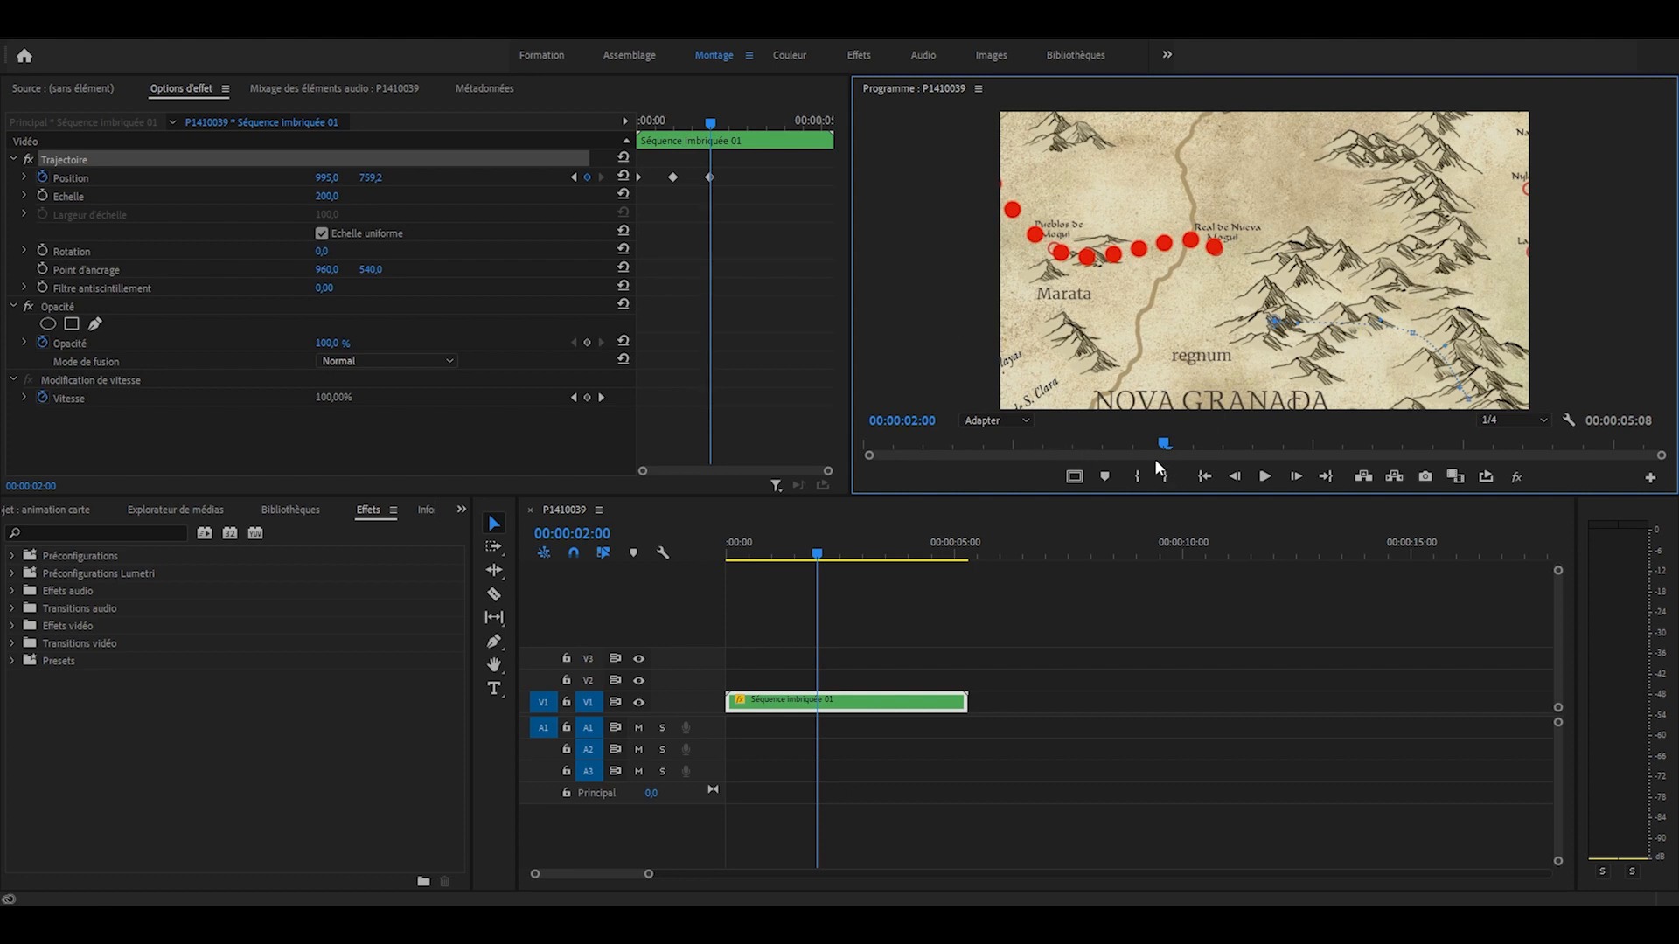
Step: Keyframe the nested clip's Position at 3, 4 and 5 seconds to follow the rest of the route, and play the animation
{"action": "left_click_drag", "start_coordinate": [1165, 441], "coordinate": [1355, 442]}
{"action": "left_click", "coordinate": [517, 560]}
{"action": "key", "text": "space"}
{"action": "left_click", "coordinate": [1398, 250]}
{"action": "key", "text": "space"}
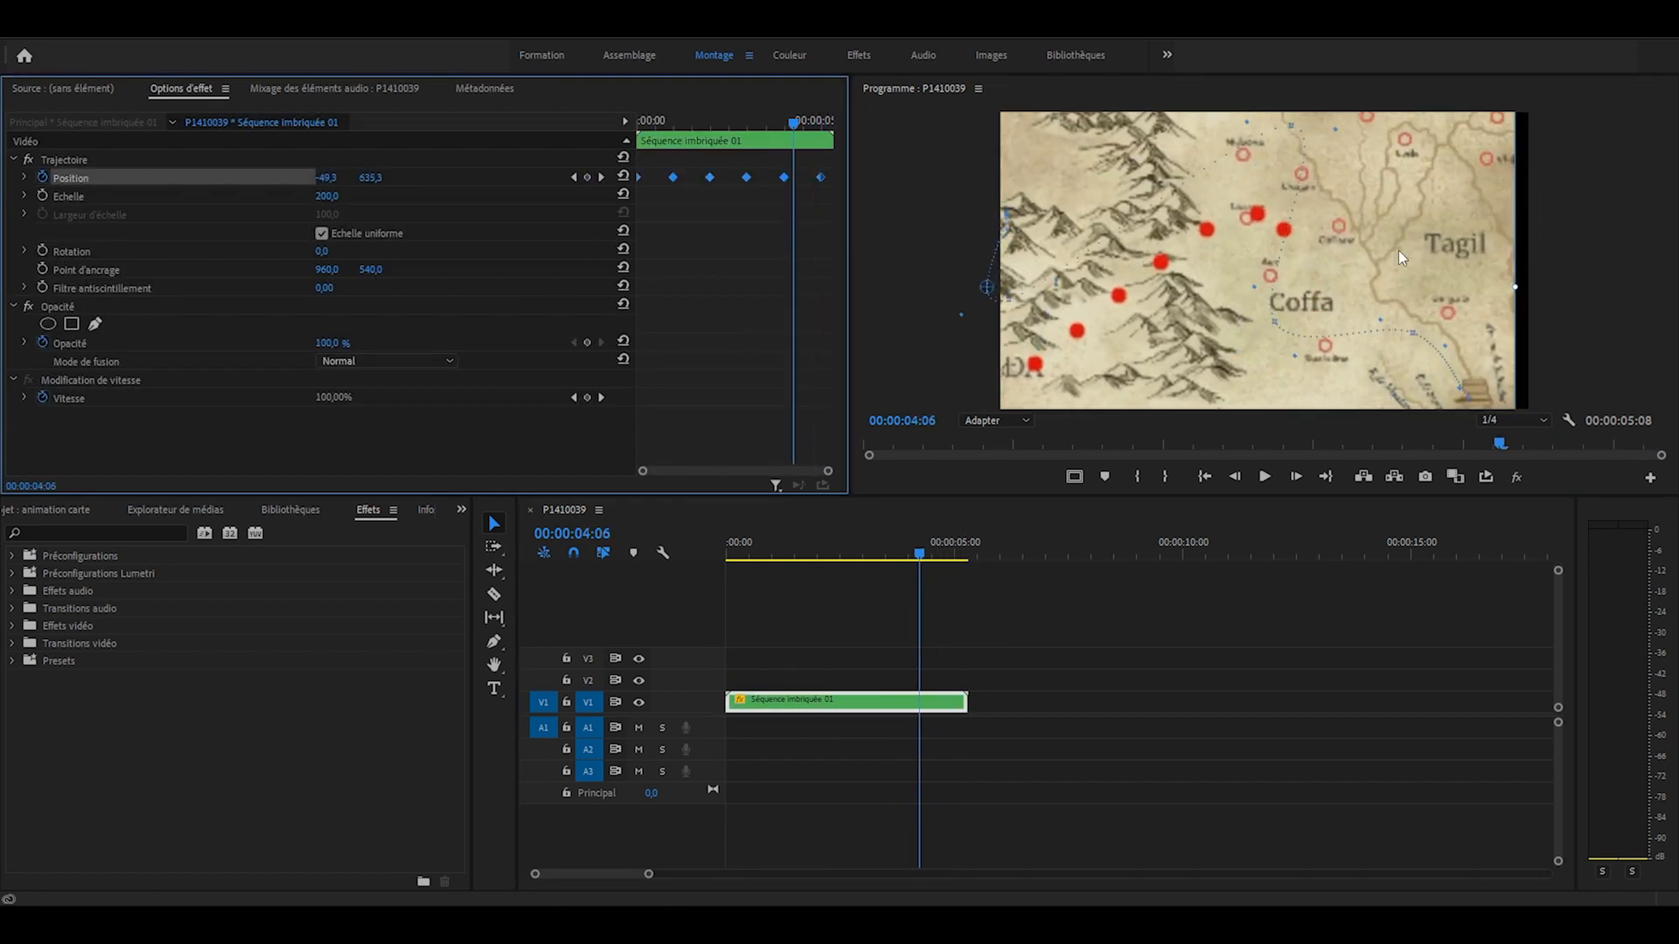
{"action": "left_click", "coordinate": [1187, 660]}
{"action": "key", "text": "Home"}
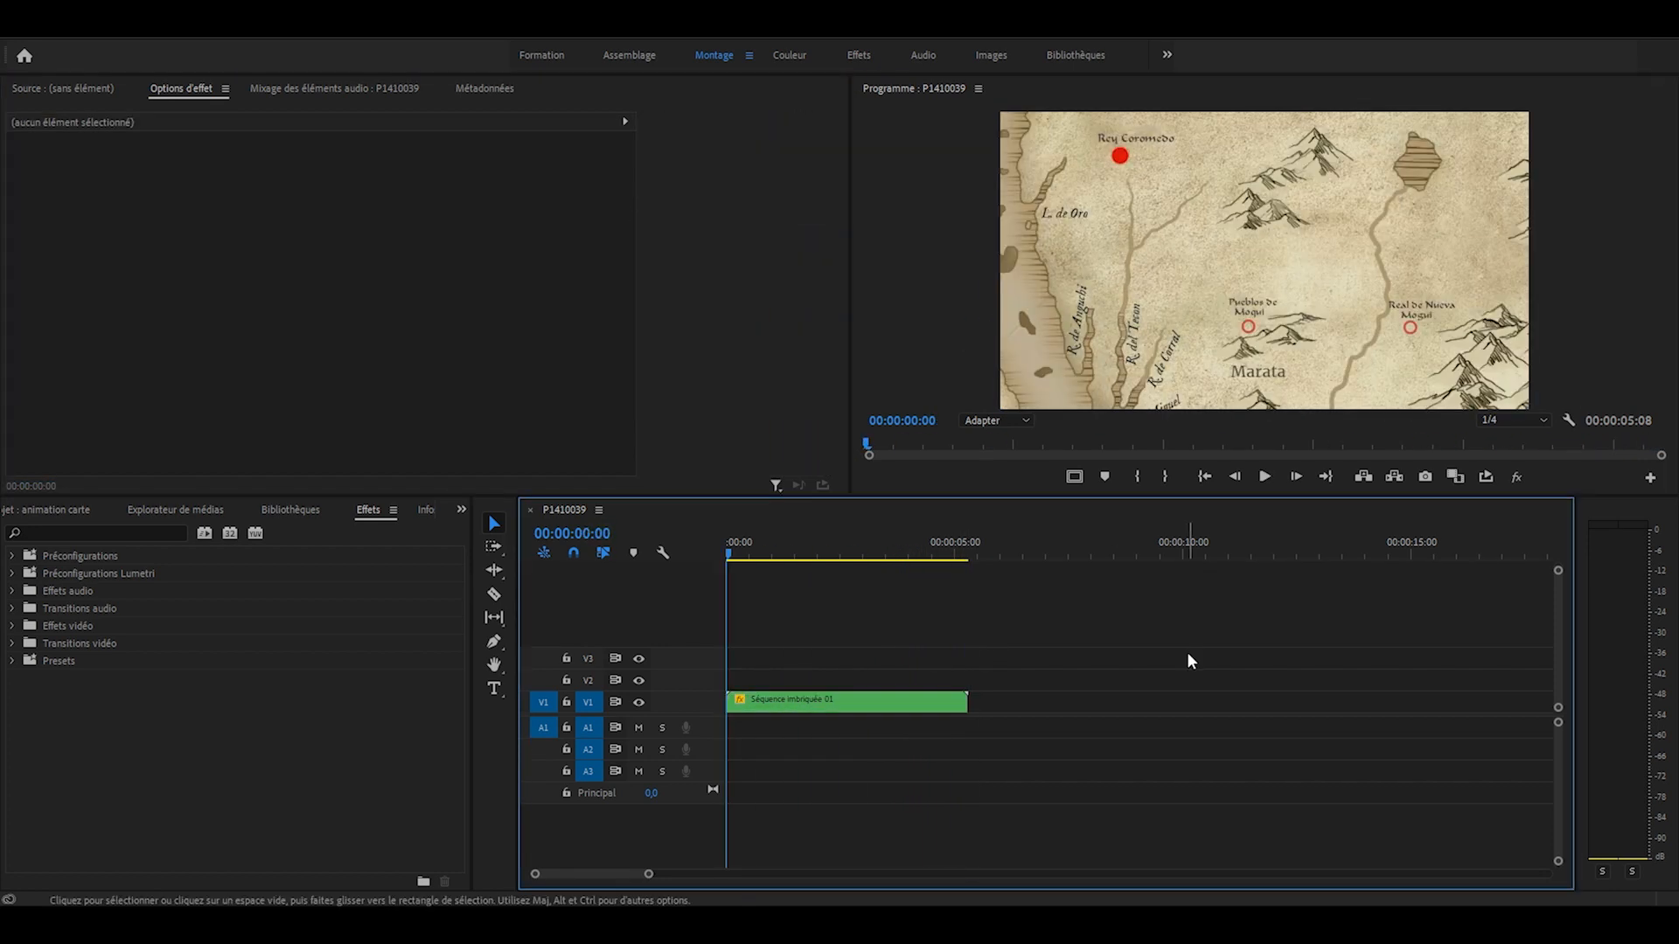